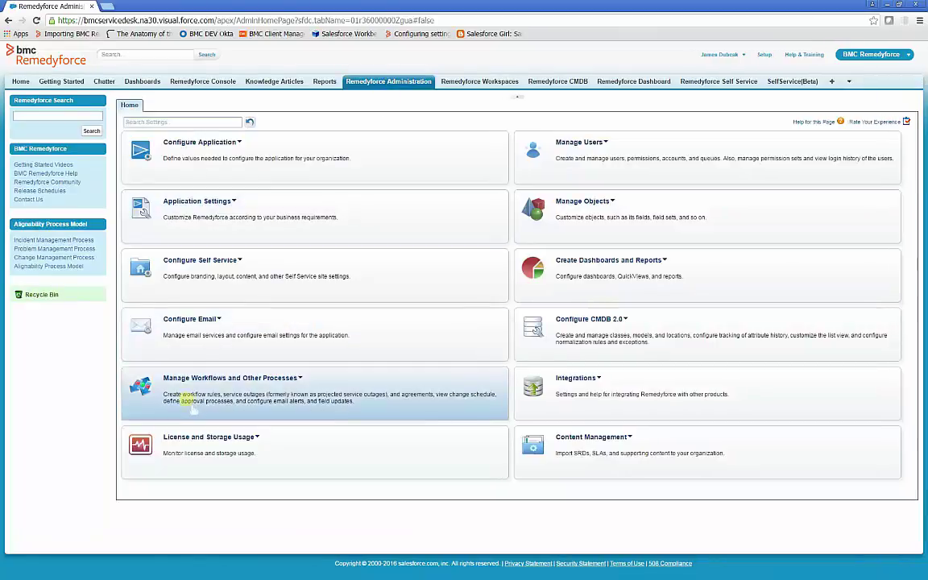
Open the BMCRF_EmailProcessor email service from the email configuration settings.
left_click(190, 319)
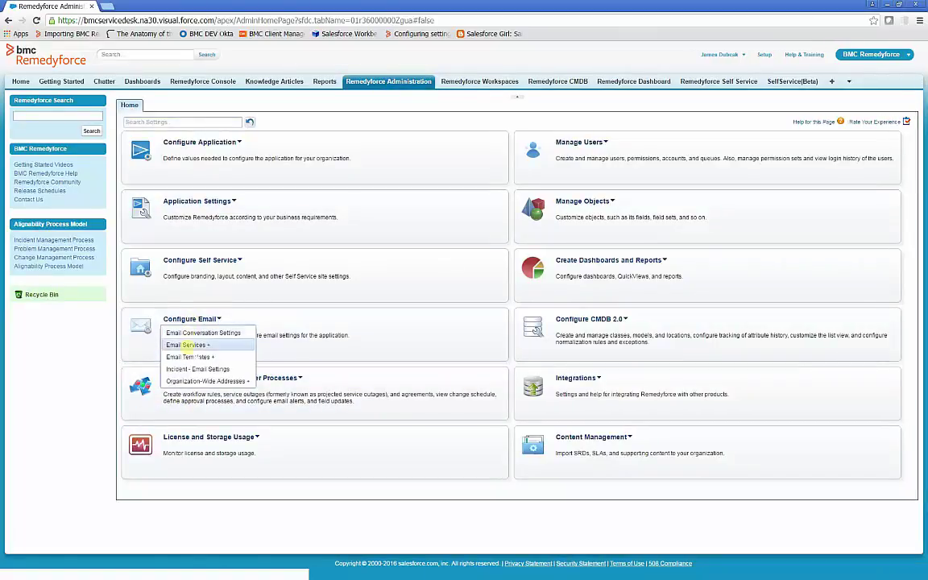
left_click(190, 345)
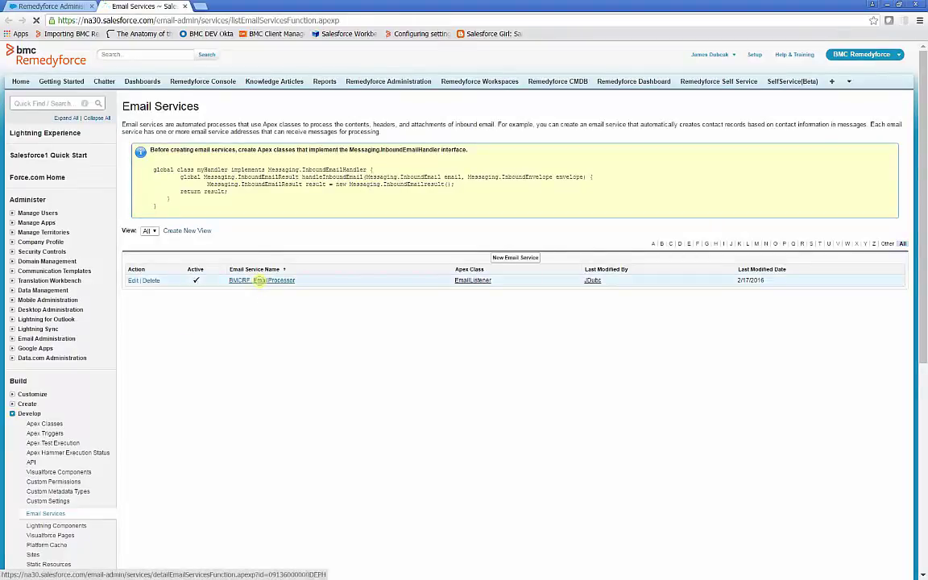
left_click(258, 280)
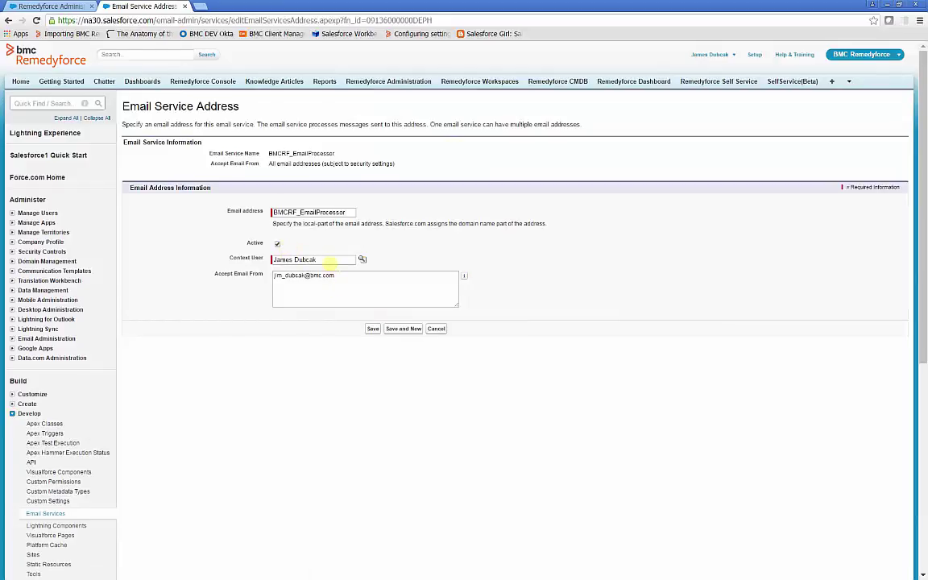
Clear the accepted-sender restriction on the new BMCRF_EmailProcessor email service address and save the address.
left_click_drag(318, 259, 274, 261)
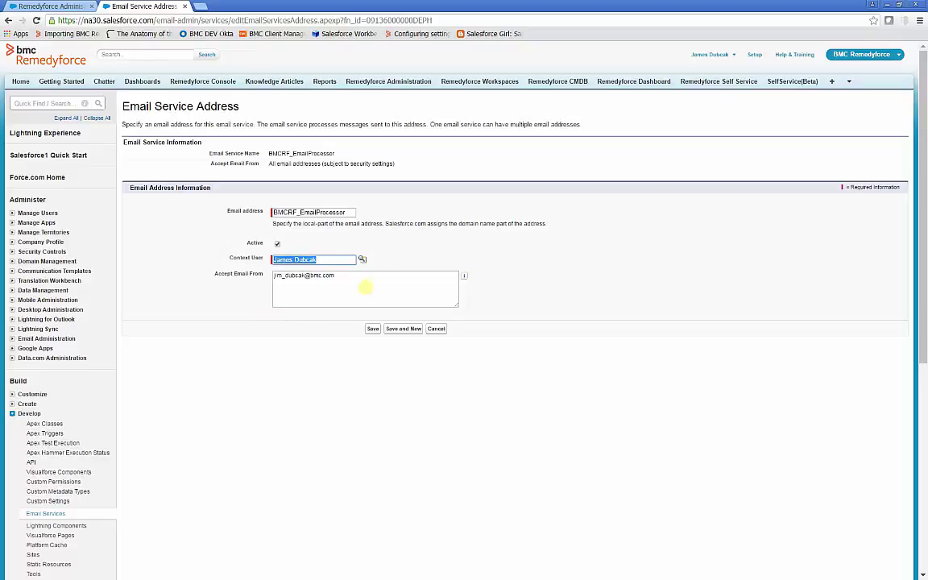
left_click_drag(379, 275, 233, 279)
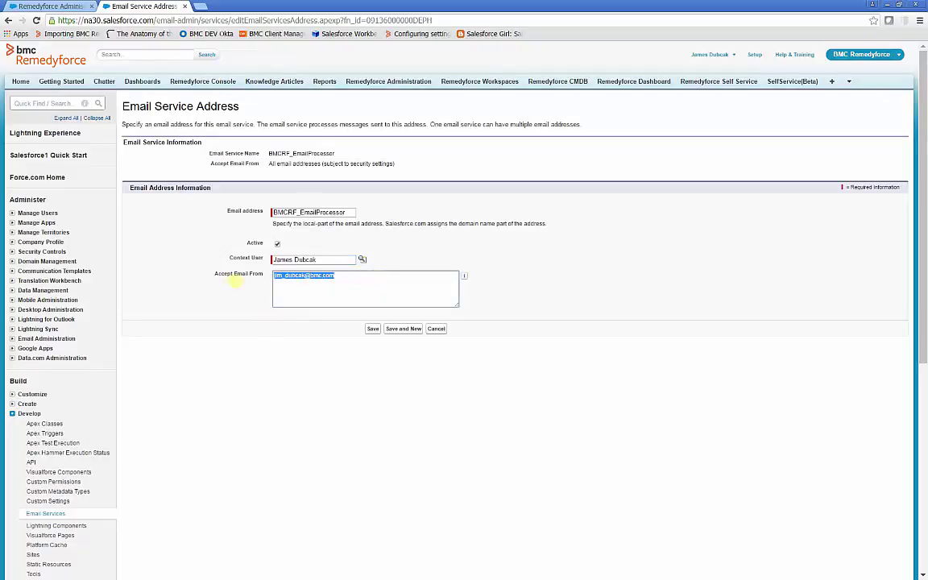
key("BackSpace")
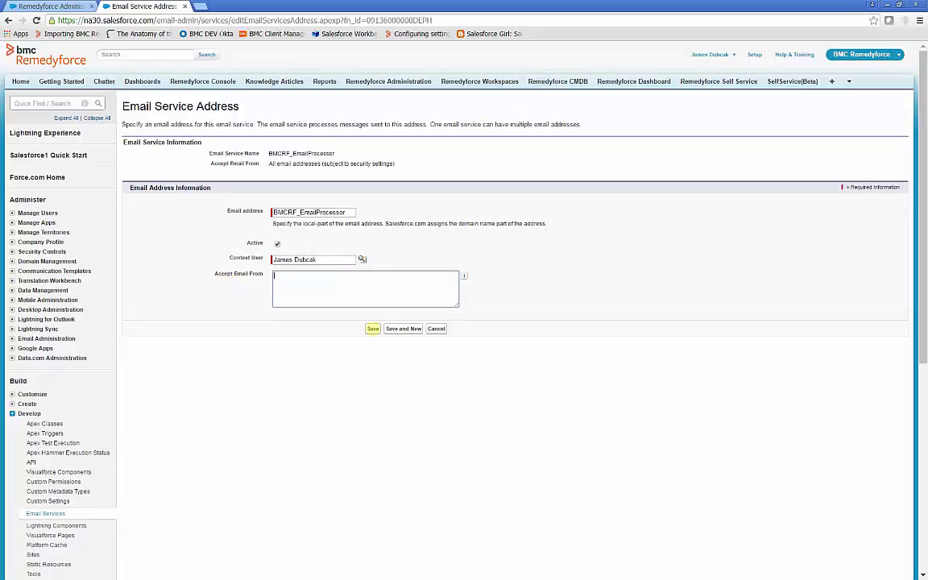
left_click(372, 329)
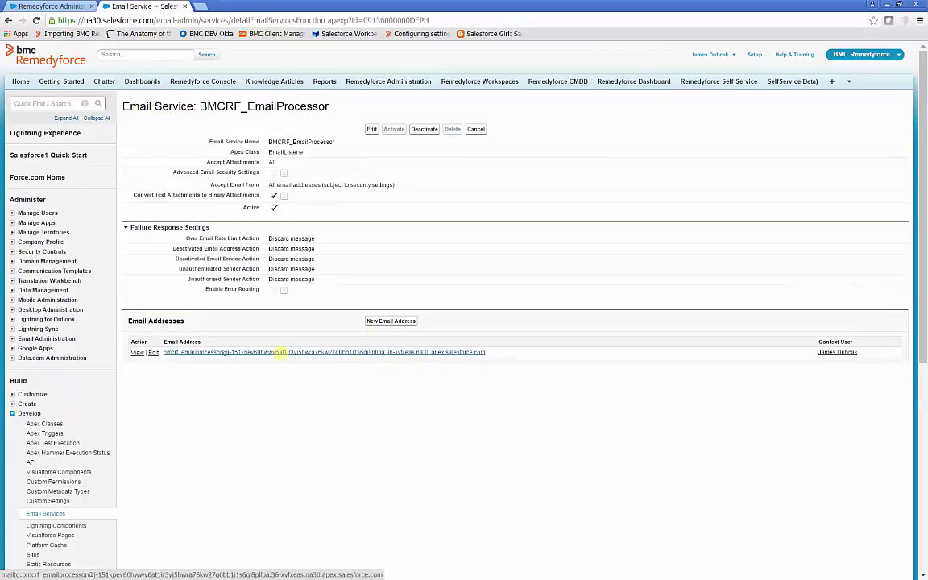
Compose a message to the generated email service address with subject "Test Email" and body "Test Email", and send it.
left_click(281, 352)
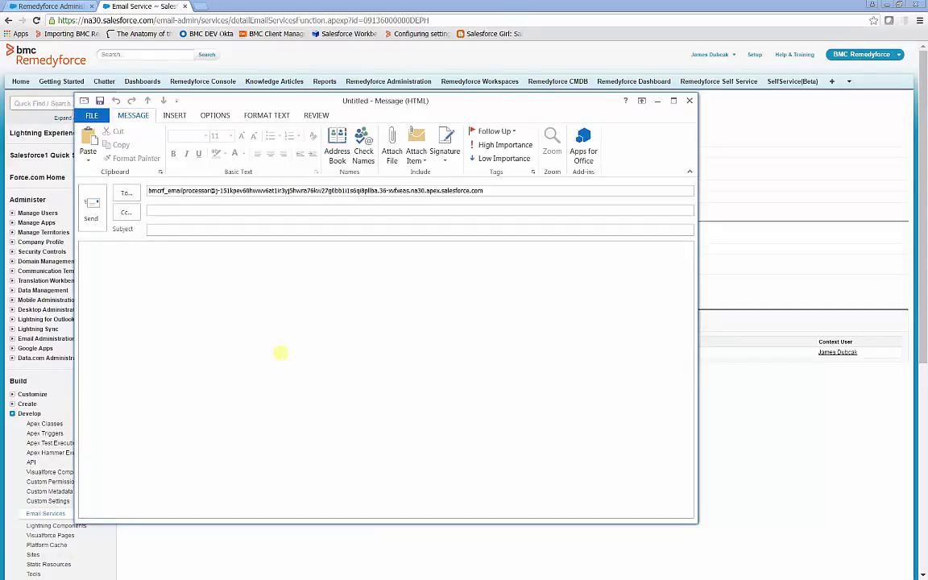
type("Test Email")
left_click(195, 298)
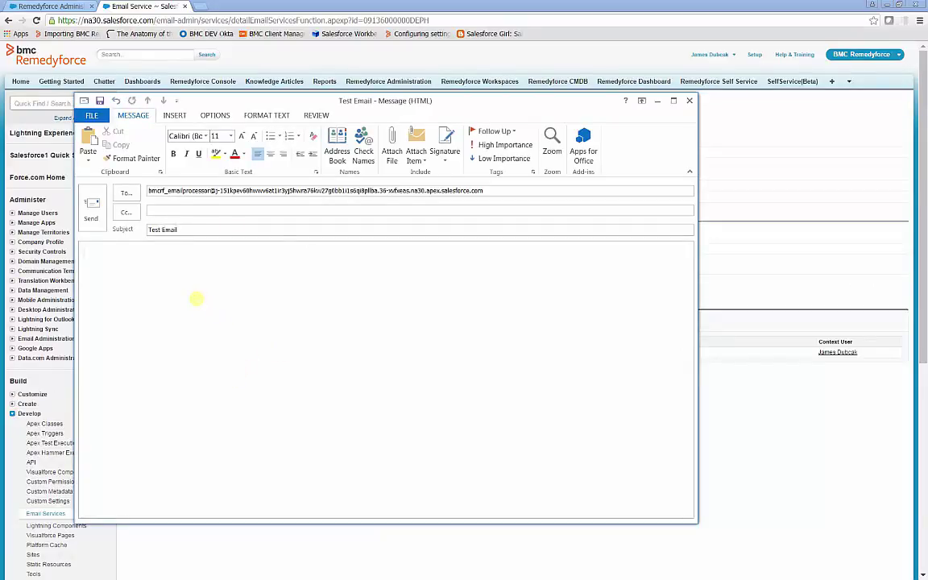
type("Test E,a;o")
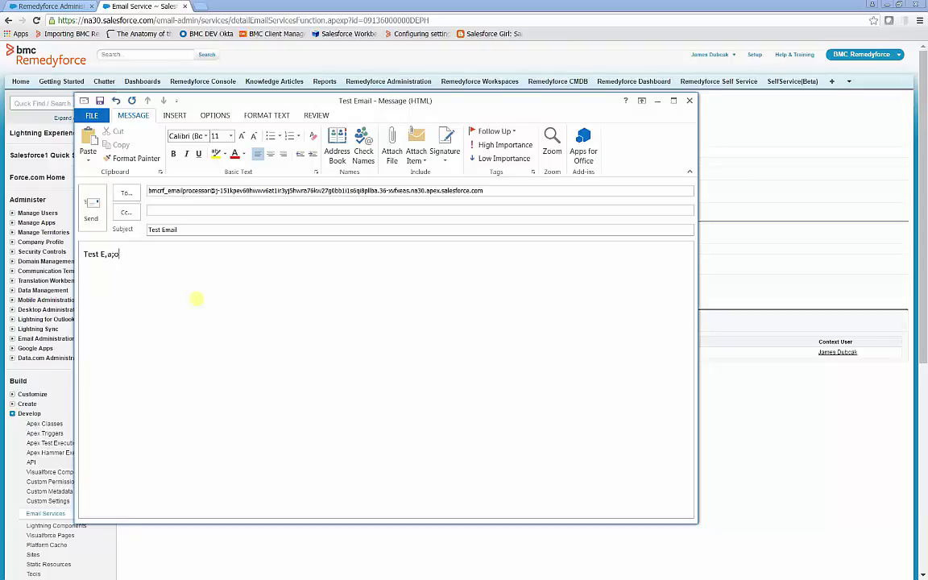
key("BackSpace")
key("BackSpace")
key("BackSpace")
key("BackSpace")
key("BackSpace")
type("Email")
left_click(91, 208)
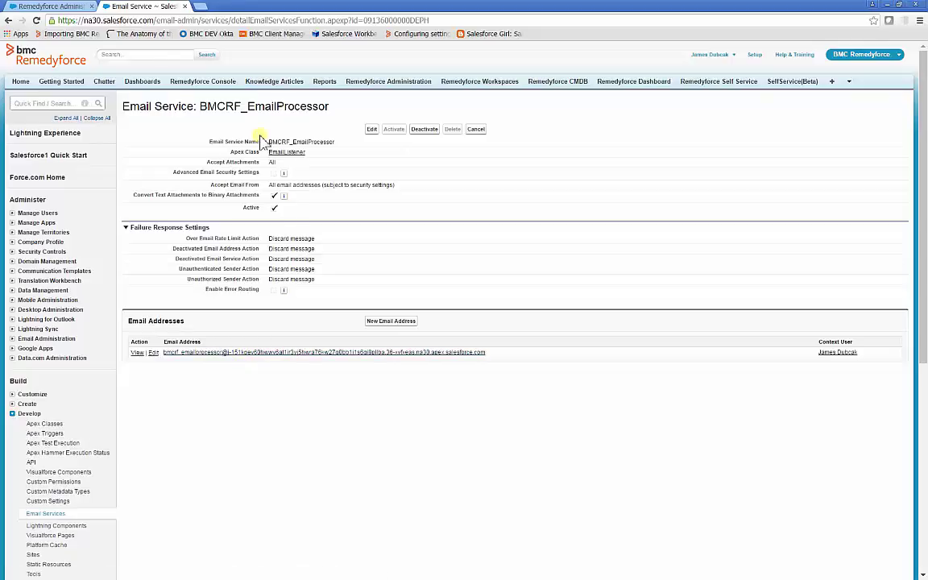
Open the Remedyforce Console in a separate browser tab and switch to it.
right_click(213, 82)
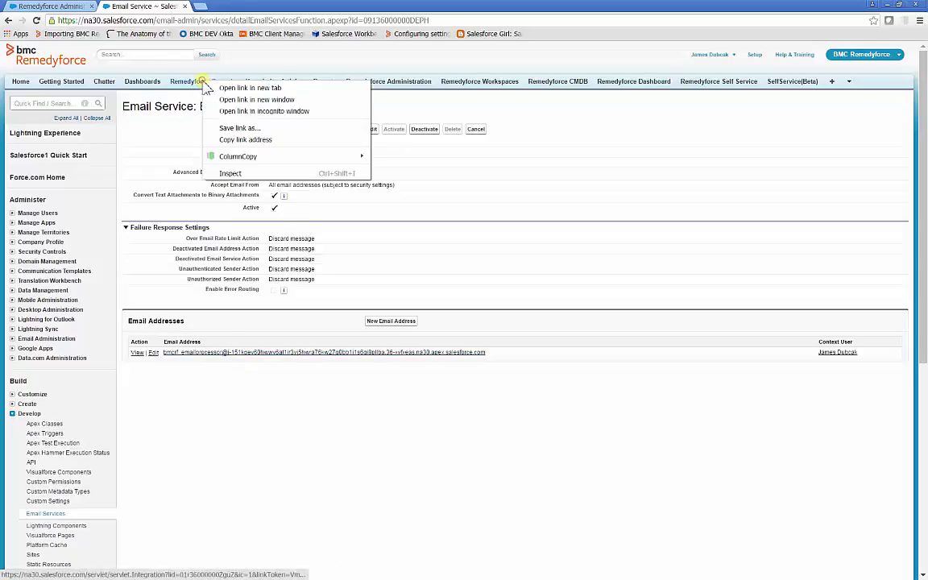
left_click(222, 88)
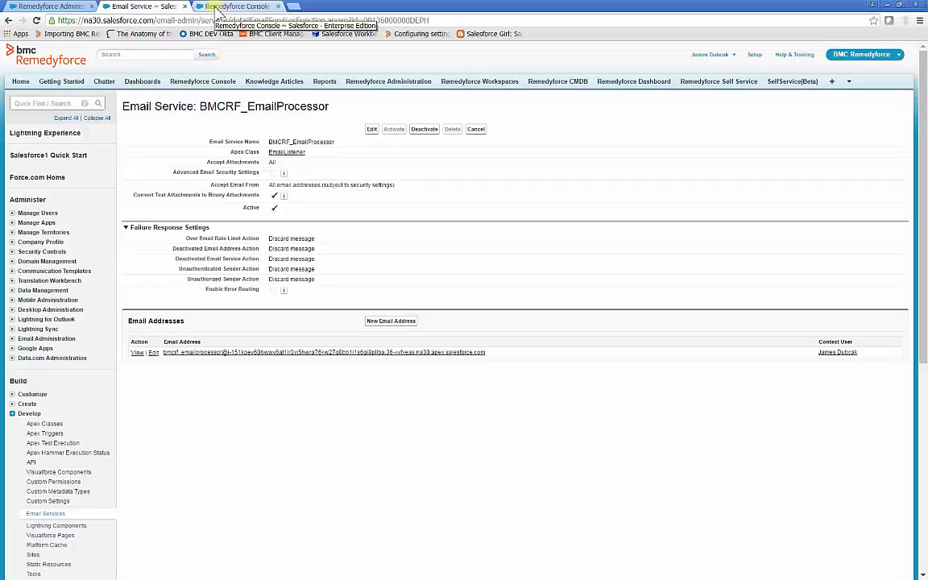
left_click(218, 7)
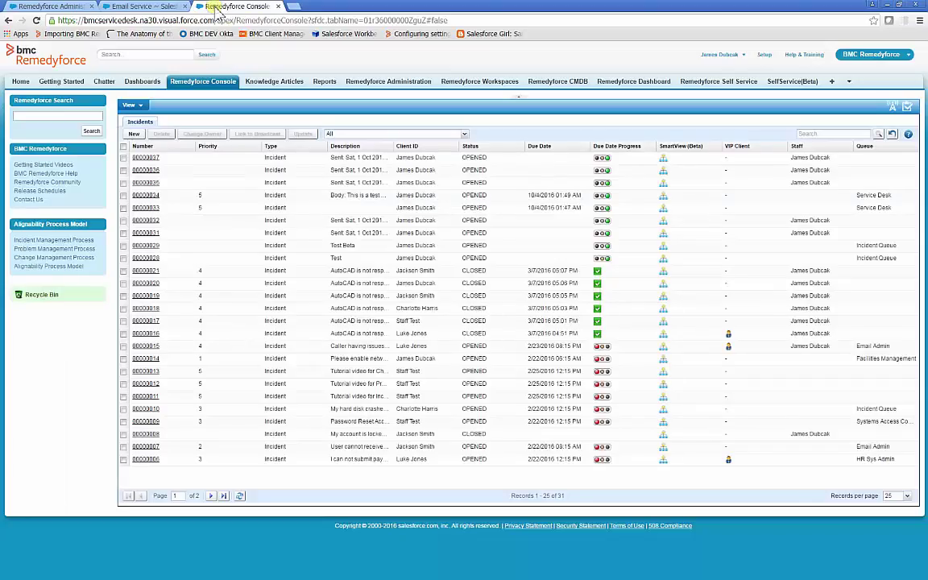
Sort the incidents by number in descending order and open the newest one to review its description.
left_click(157, 148)
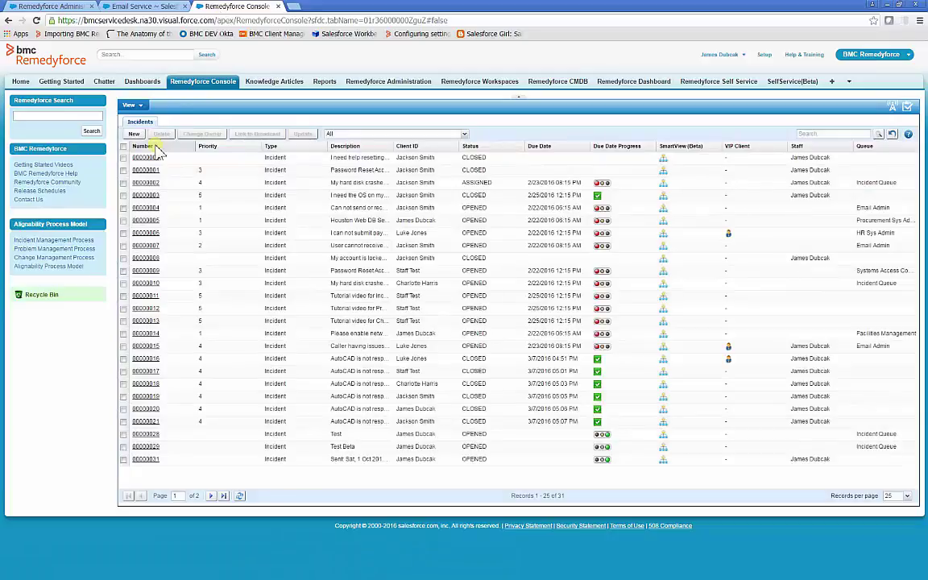
left_click(158, 148)
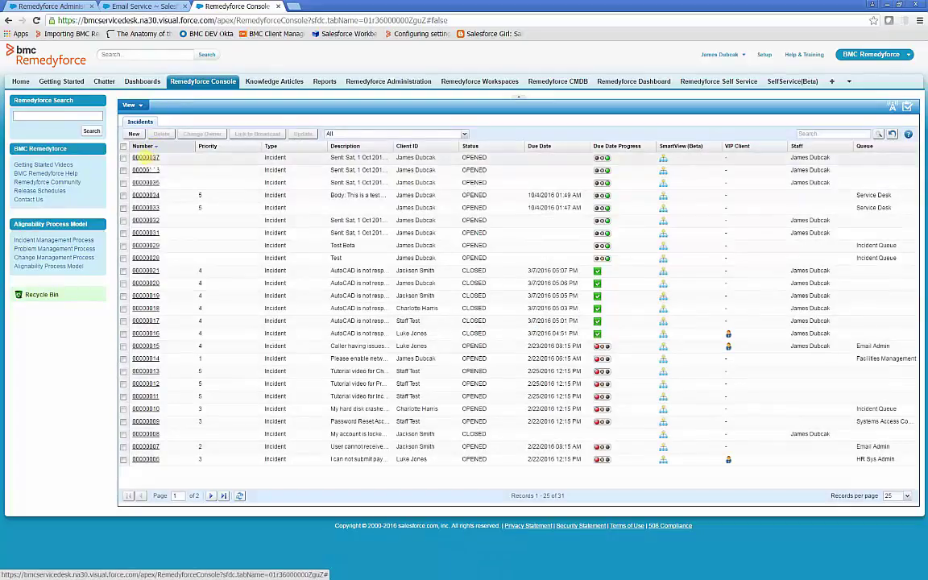
left_click(144, 158)
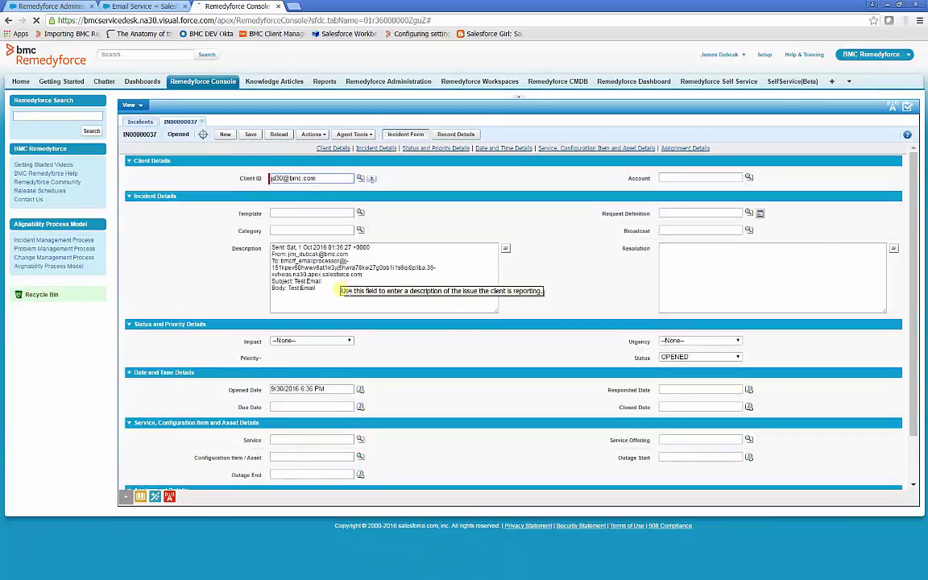
left_click_drag(337, 287, 266, 241)
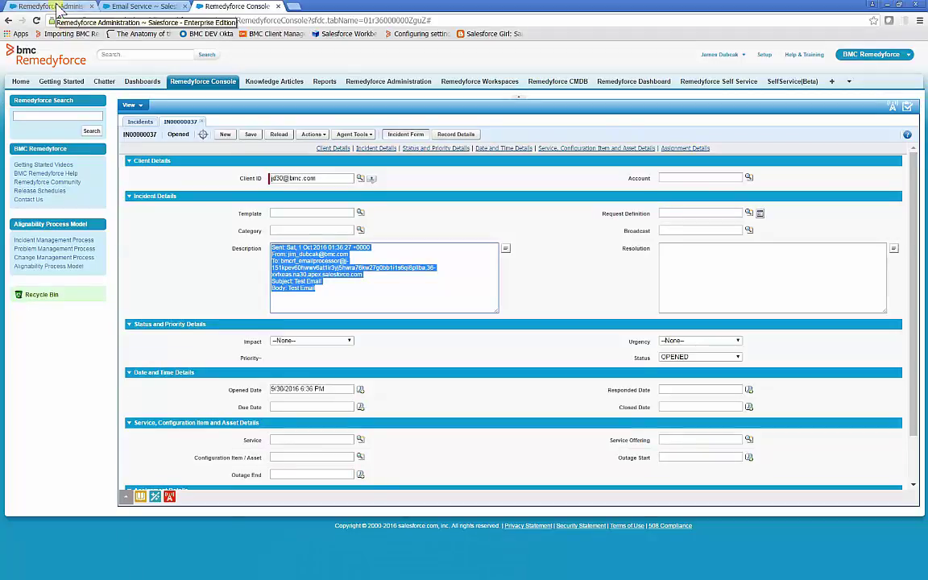
Return to Remedyforce Administration and open the Incident - Email Settings page.
left_click(60, 10)
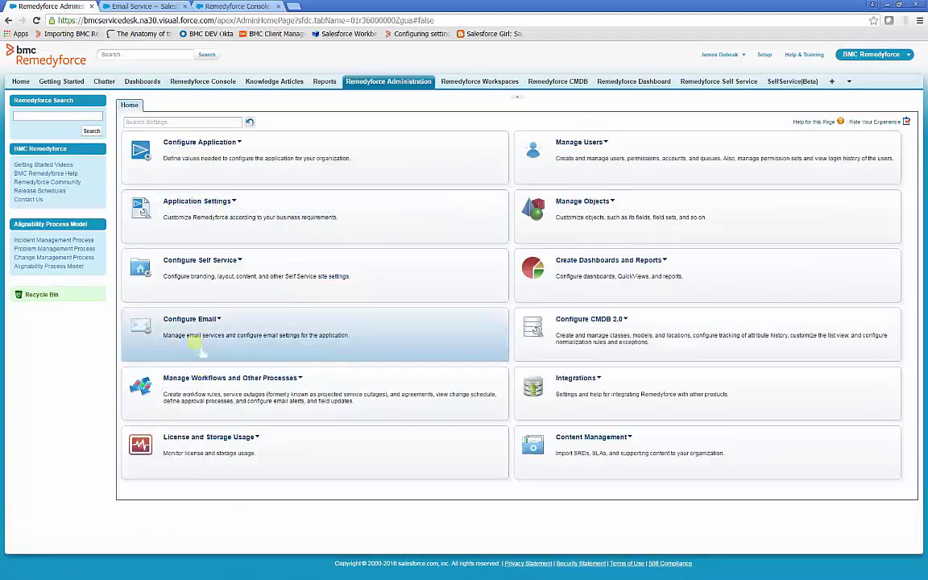
left_click(188, 321)
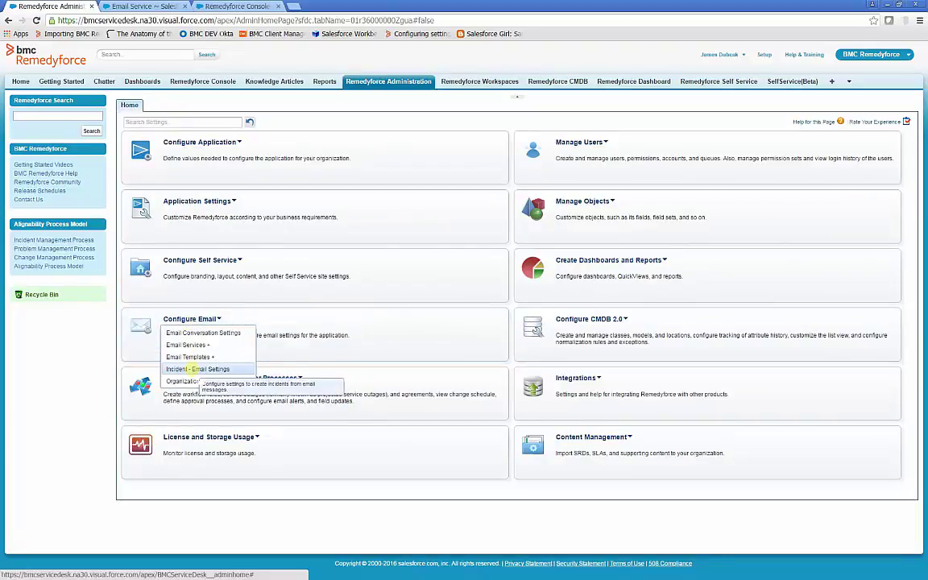
left_click(194, 369)
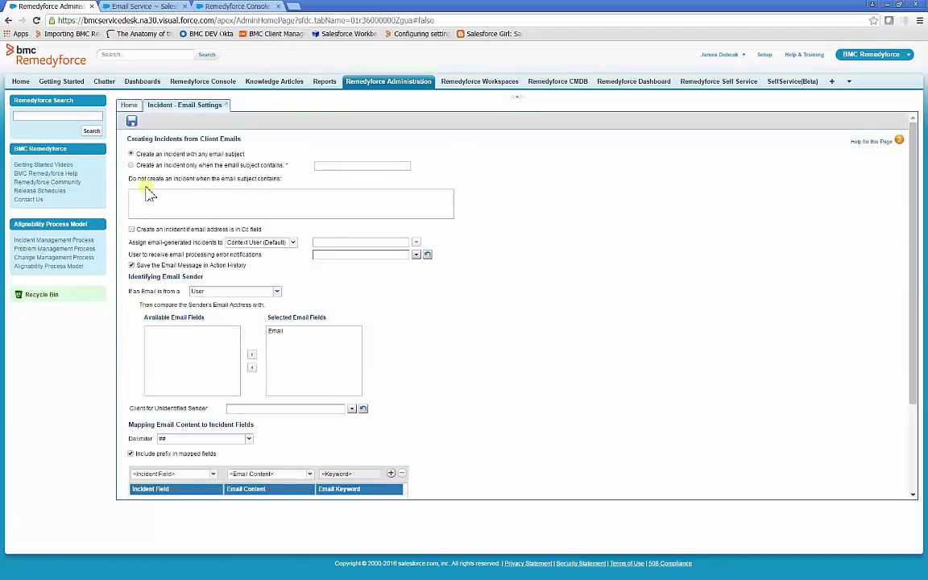
Restrict incident creation to client emails whose subject contains "OPEN CALL".
left_click(132, 155)
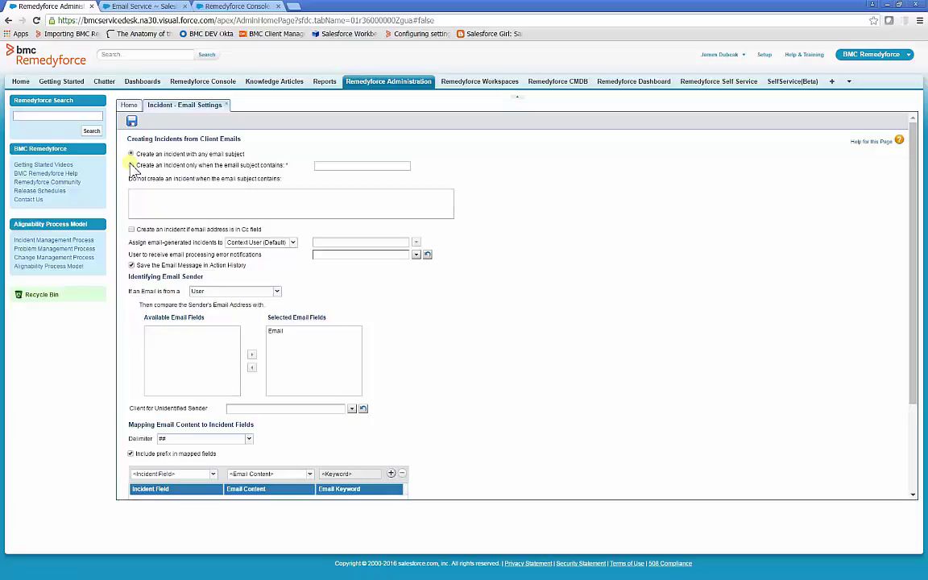
left_click(131, 165)
left_click(361, 165)
left_click_drag(361, 165, 293, 177)
Exclude emails from incident creation when their subject contains "OUT OF OFFICE,JURY DUTY".
mouse_move(270, 203)
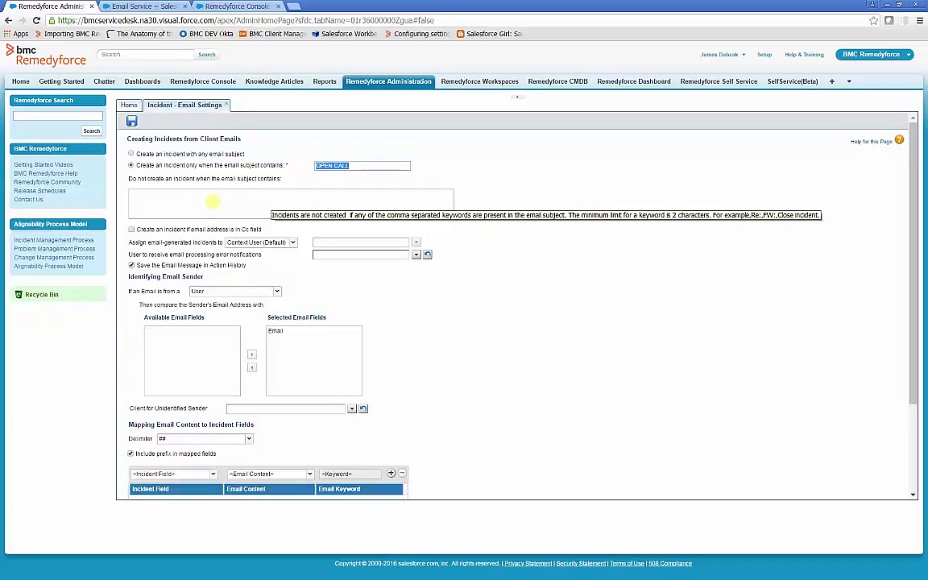
left_click(213, 201)
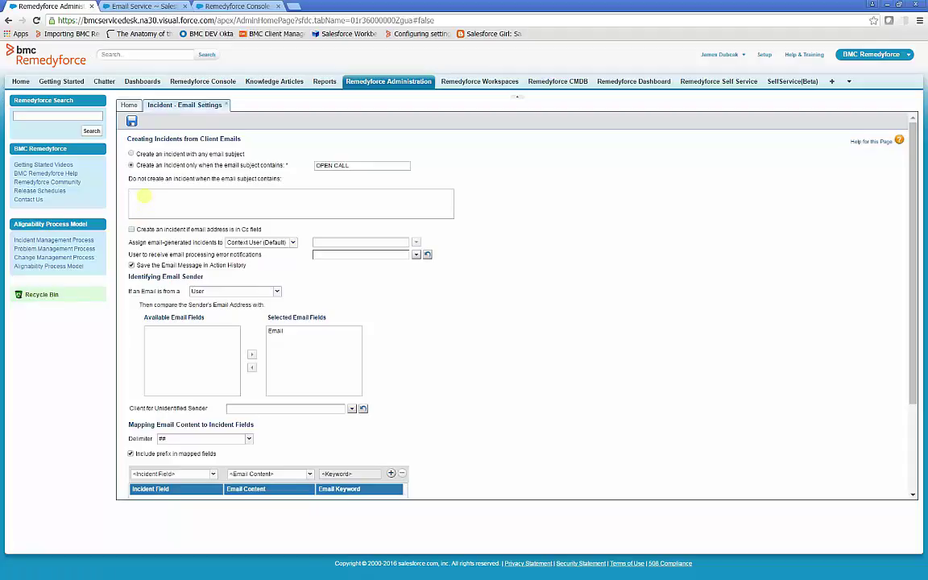
type("OUT OF OFFICE;JURY DUTY")
Assign email-generated incidents to the Service Desk queue.
left_click(292, 243)
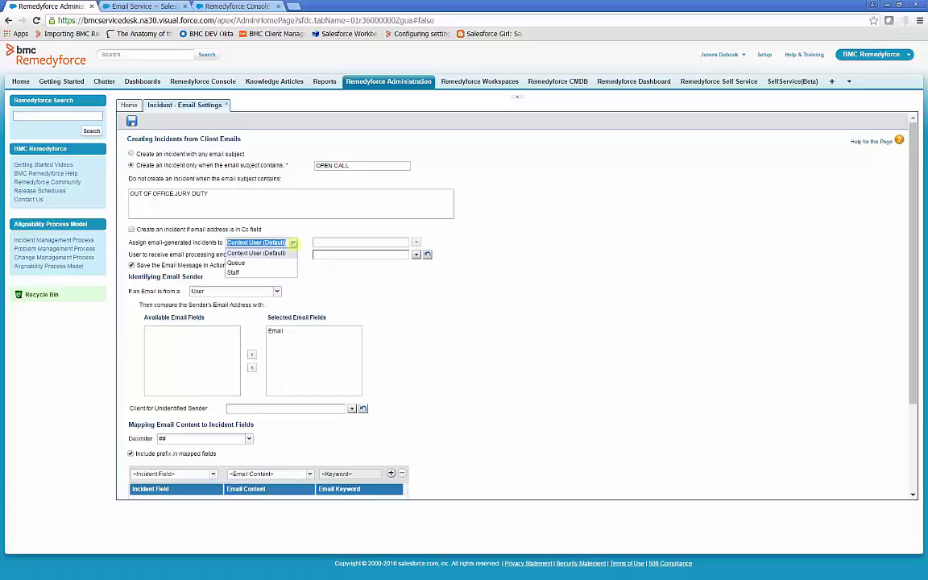
left_click(236, 263)
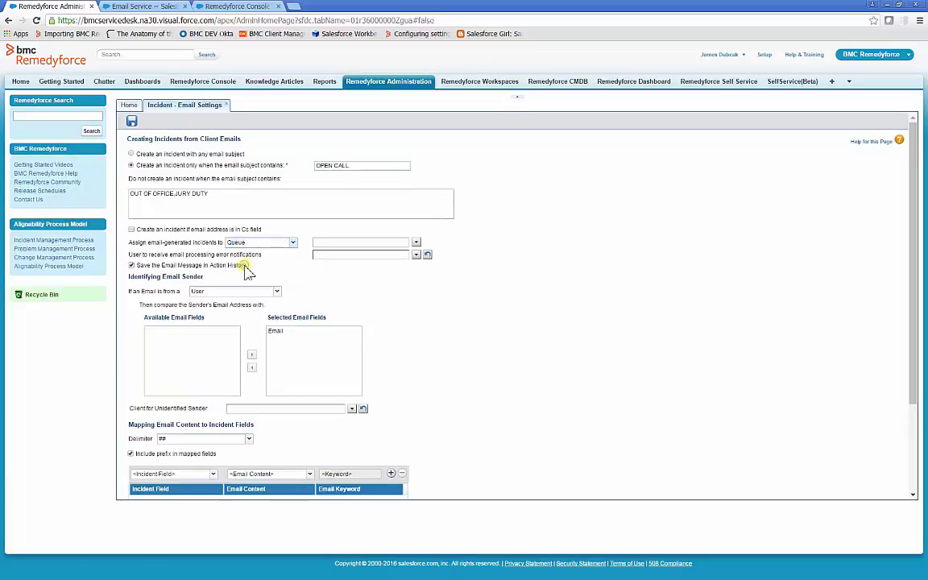
left_click(416, 242)
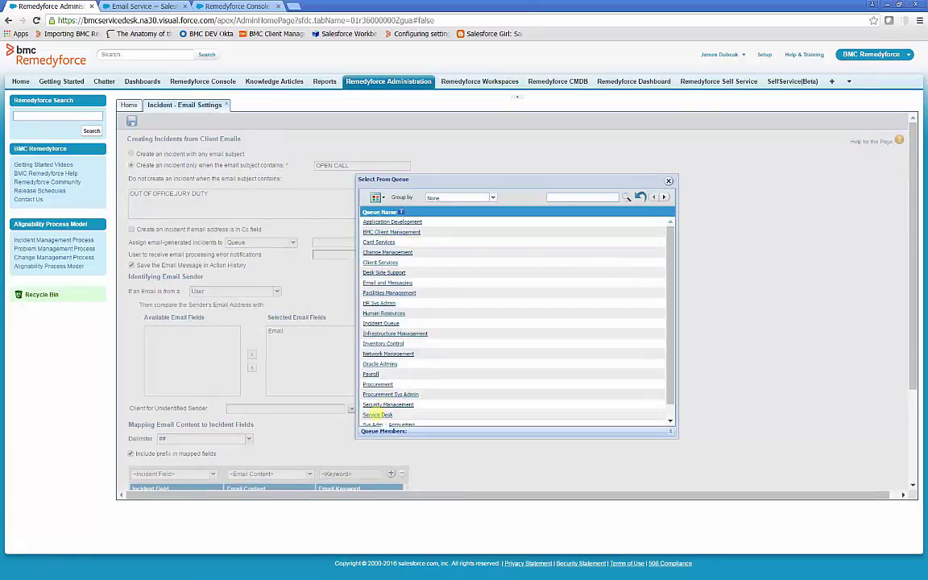
left_click(377, 414)
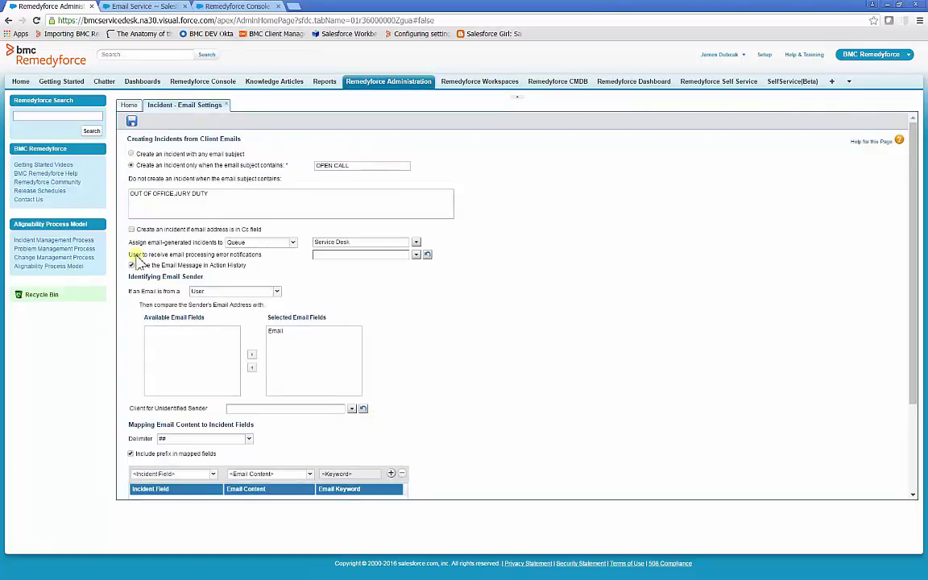
Select the staff user to receive email processing error notifications and set the same person as client for unidentified senders.
left_click(427, 255)
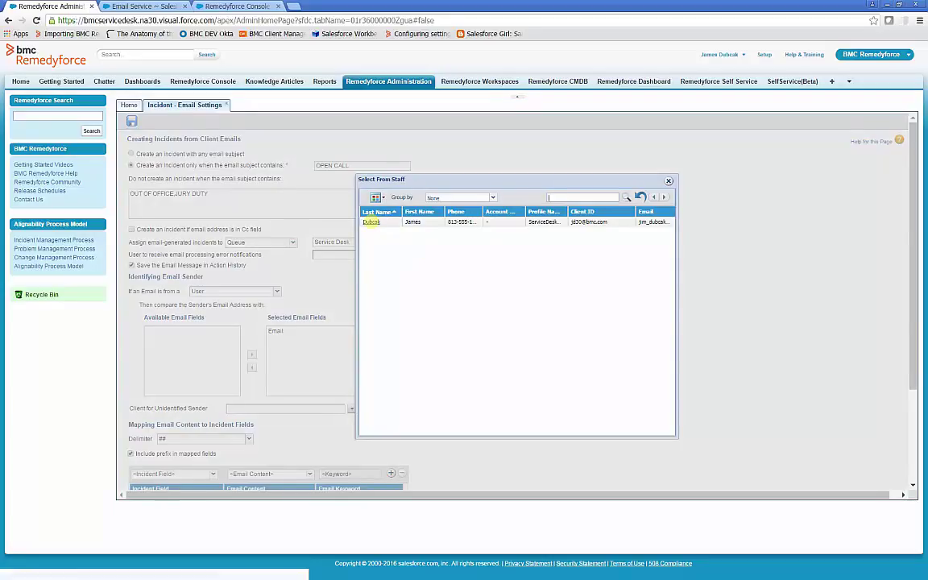
left_click(371, 222)
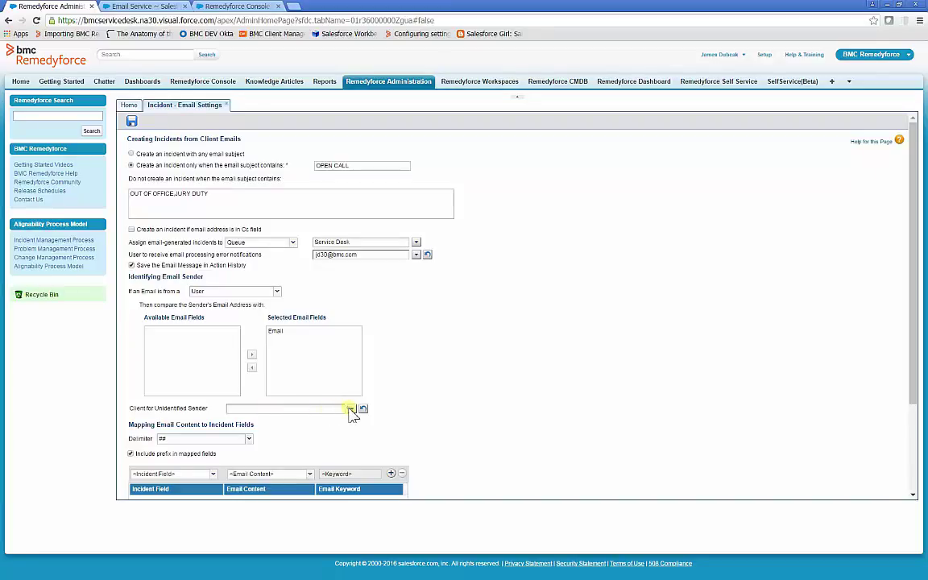
left_click(352, 410)
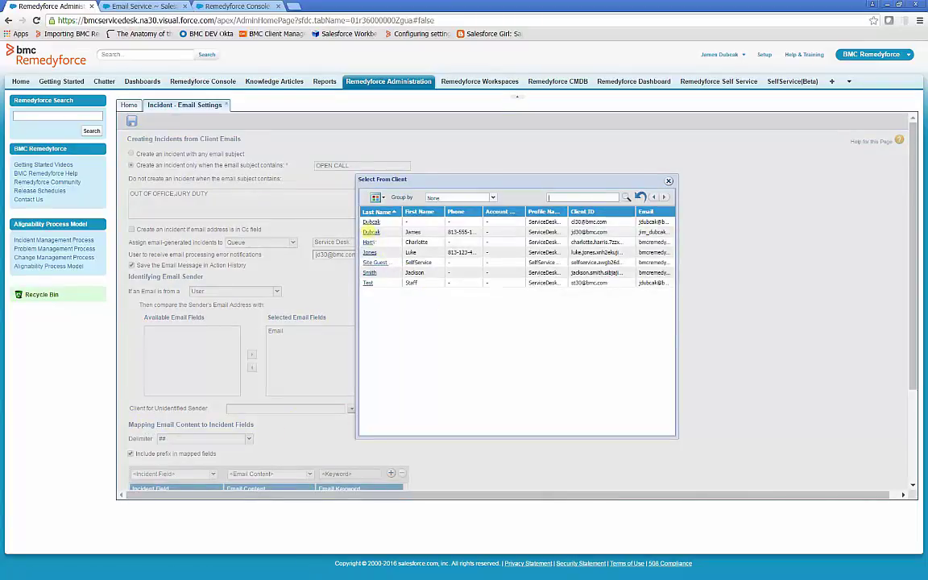
left_click(371, 232)
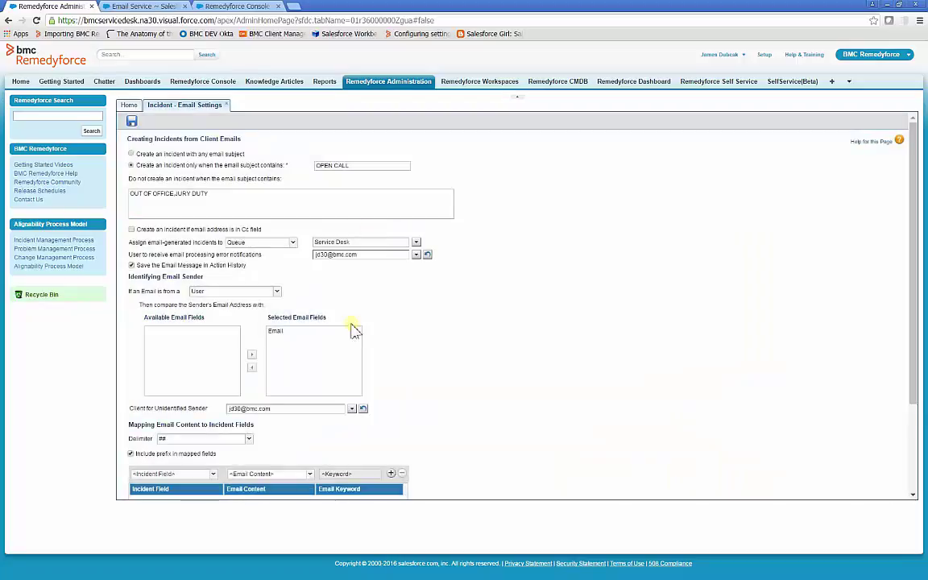
Add a mapping of the incident's Description field to the email Body, without a keyword.
scroll(425, 373, "down", 1)
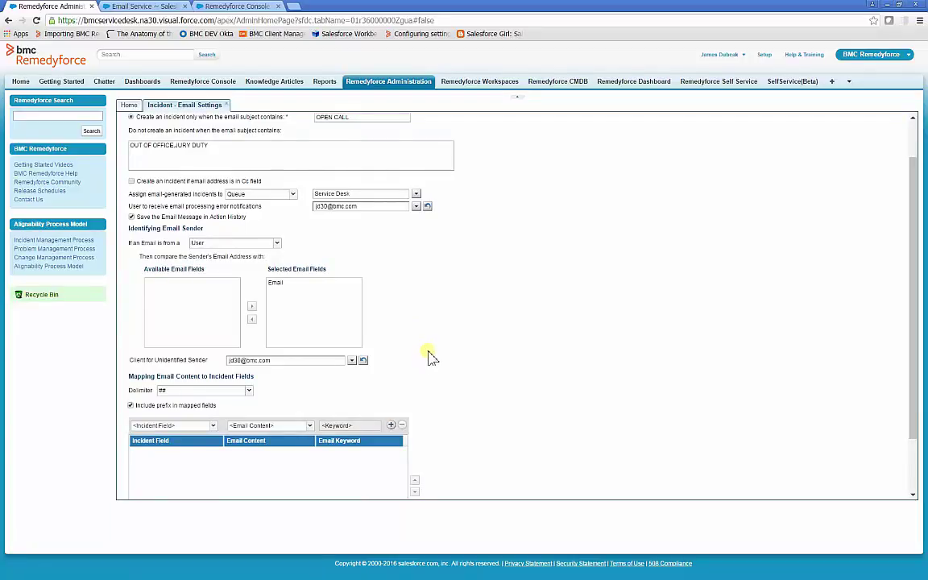
scroll(430, 357, "down", 1)
scroll(430, 357, "down", 1)
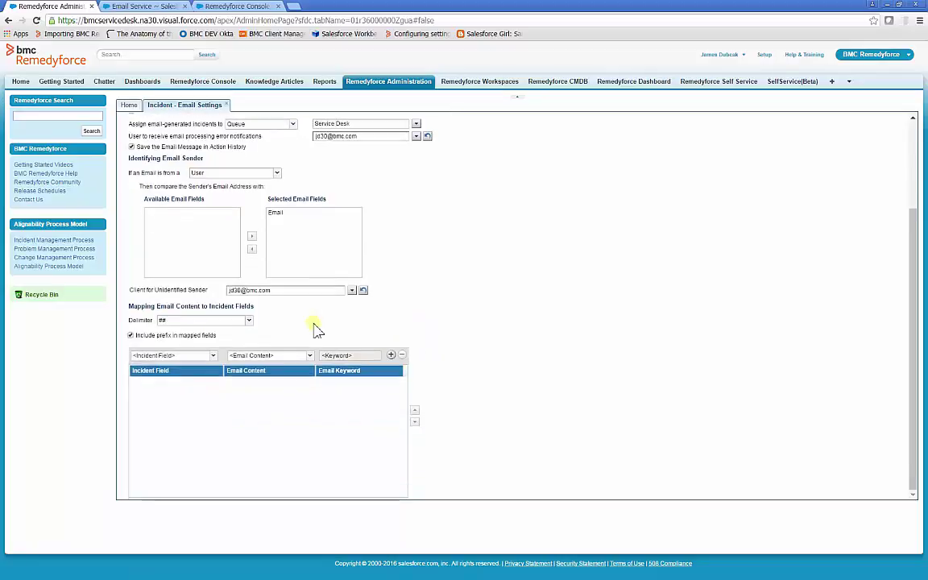
left_click(167, 357)
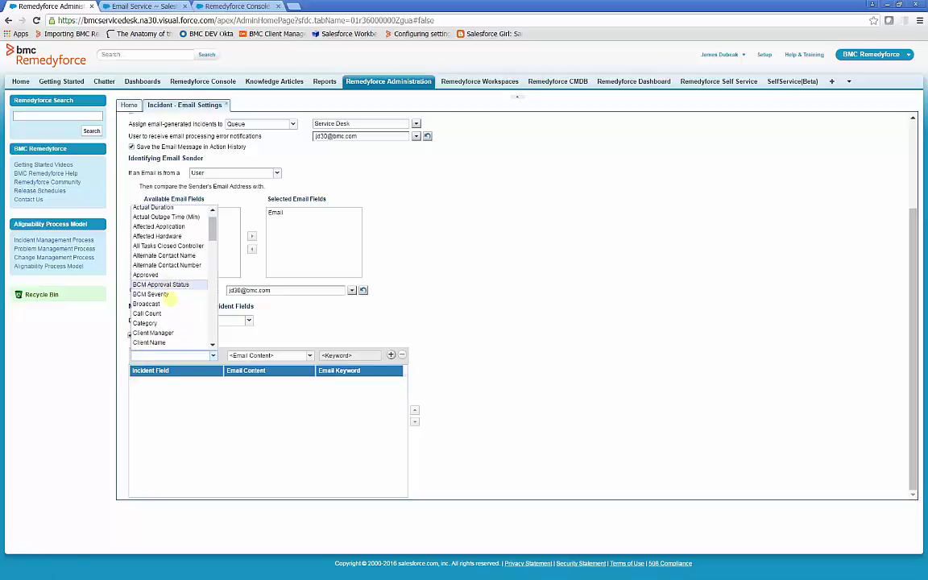
scroll(169, 298, "down", 5)
left_click(160, 304)
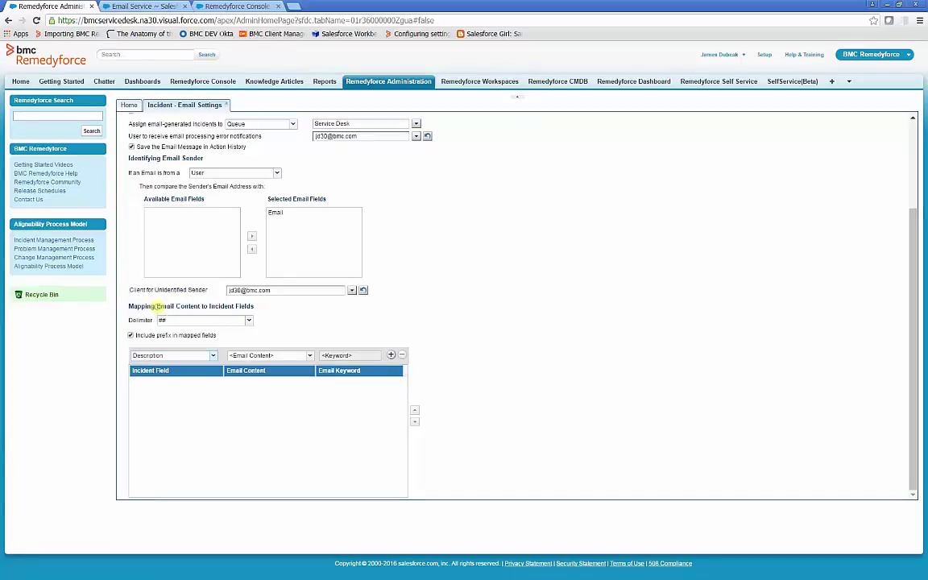
left_click(309, 355)
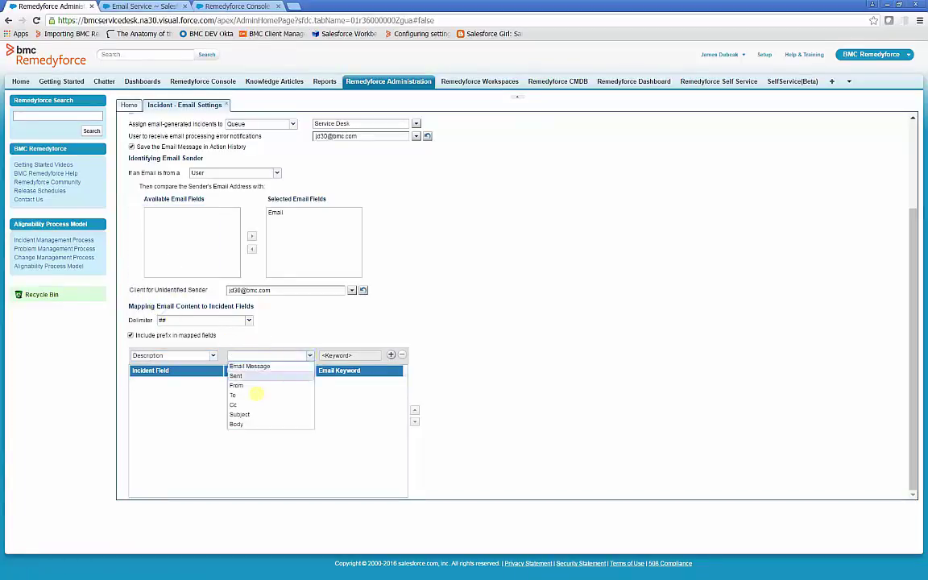
left_click(236, 424)
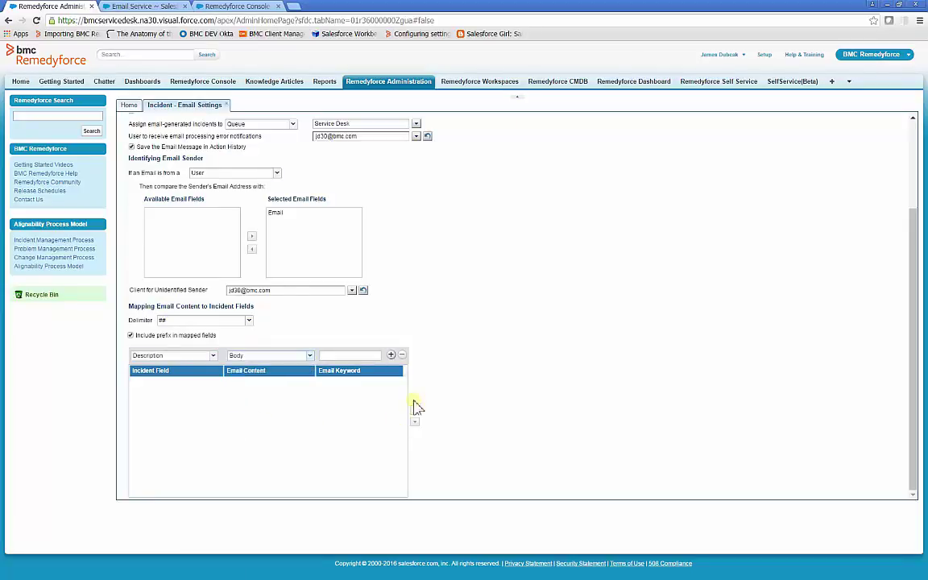
left_click(391, 355)
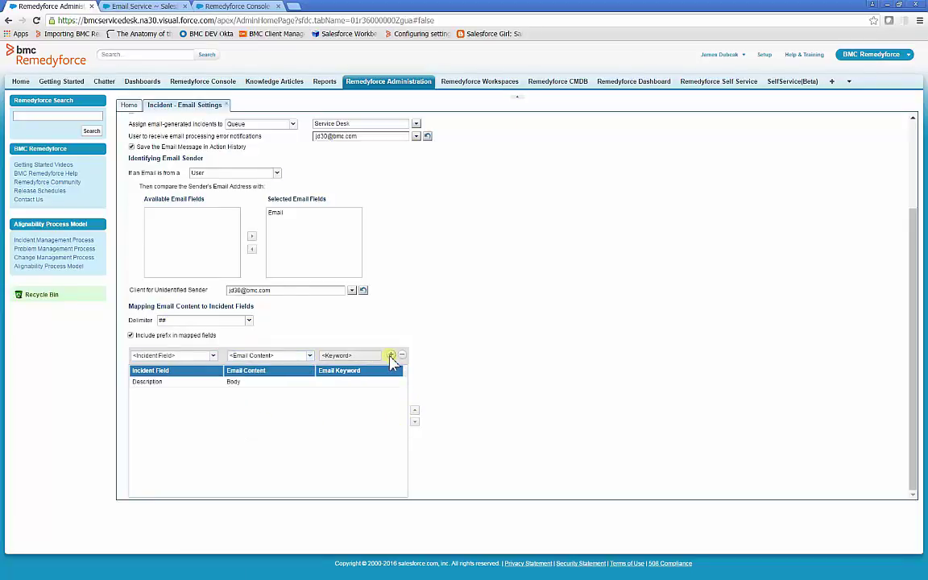
Add a mapping of the Category incident field to the email Body with the keyword "Category".
left_click(213, 355)
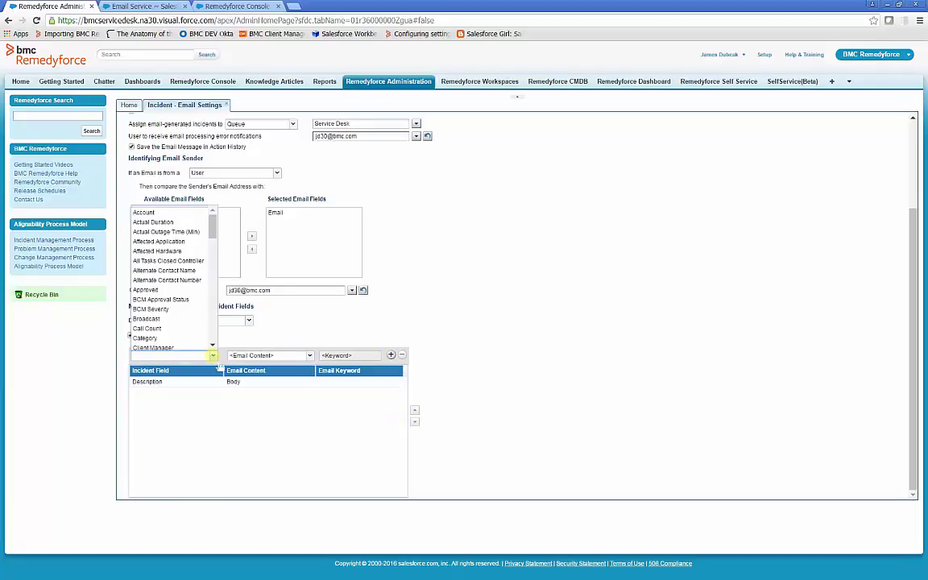
scroll(177, 339, "down", 2)
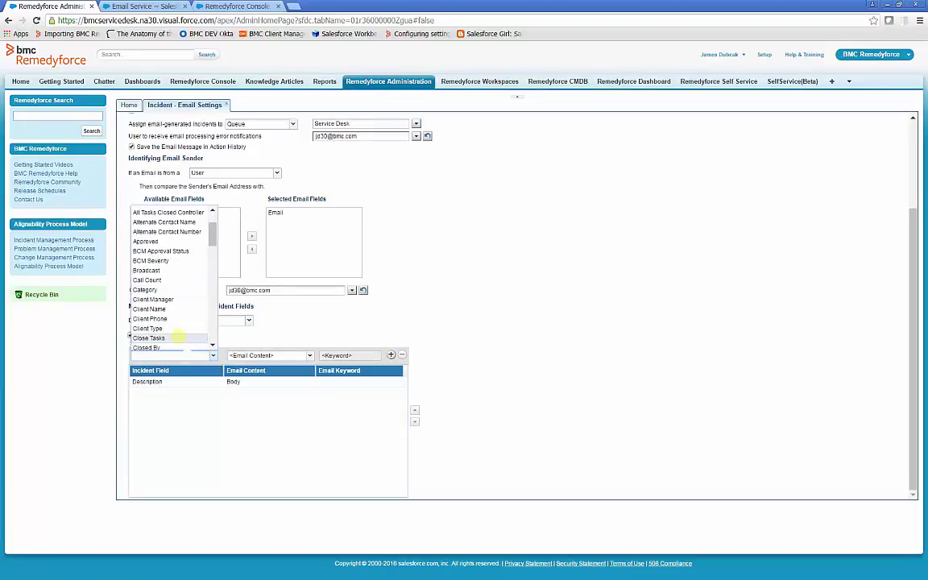
left_click(149, 289)
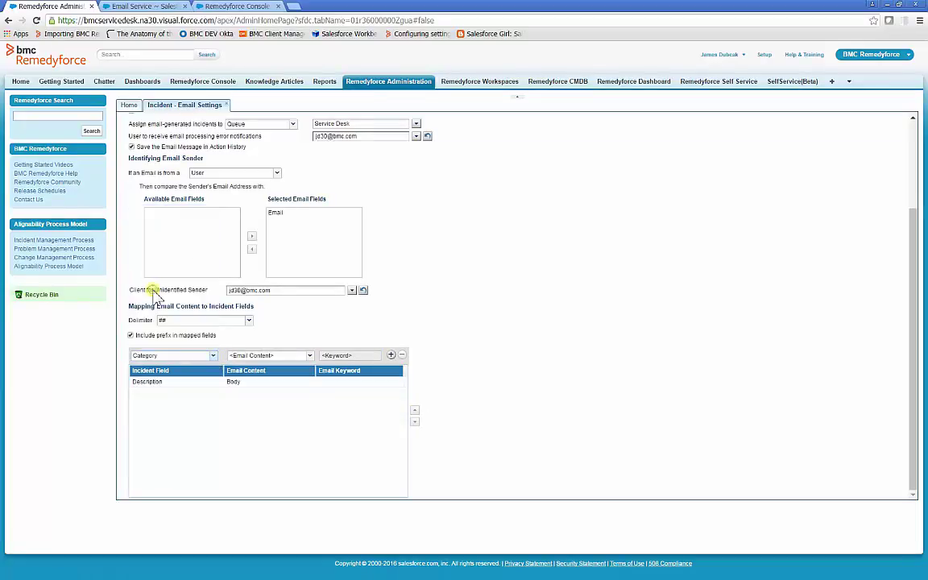
left_click(309, 355)
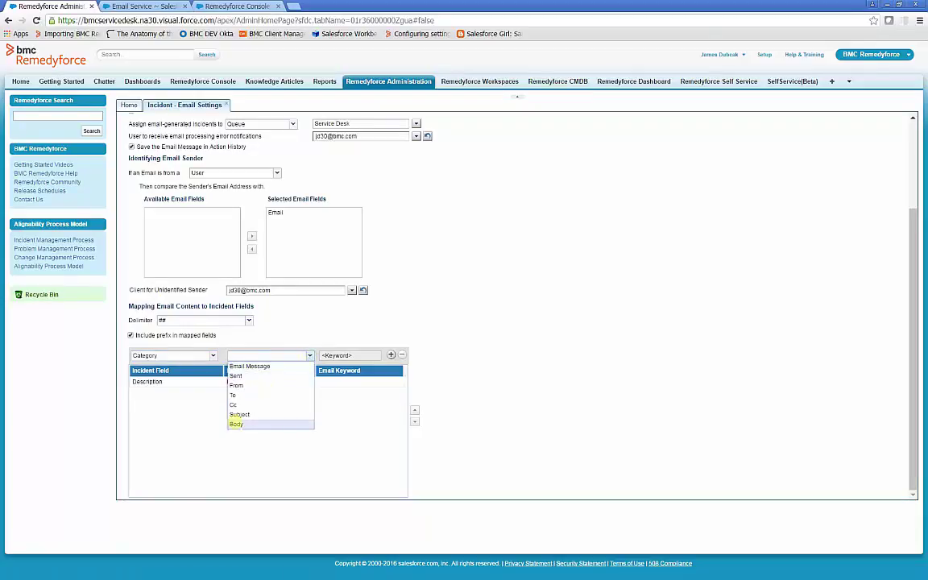
left_click(235, 423)
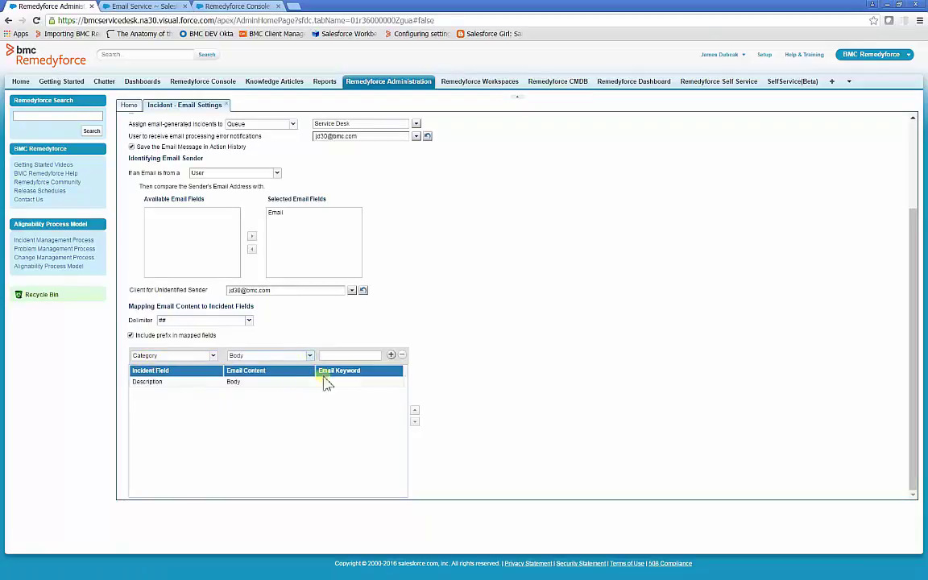
left_click(337, 355)
type("Category")
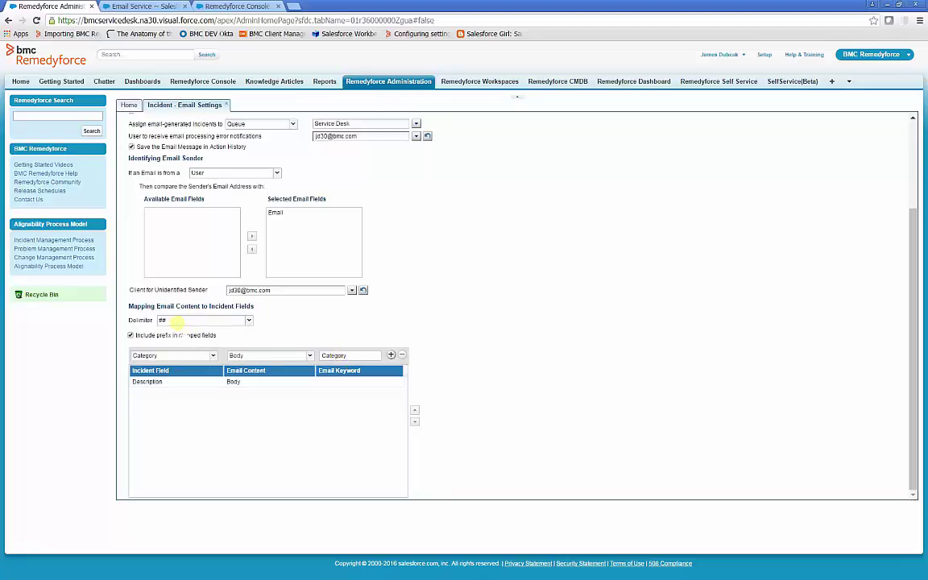
left_click(390, 355)
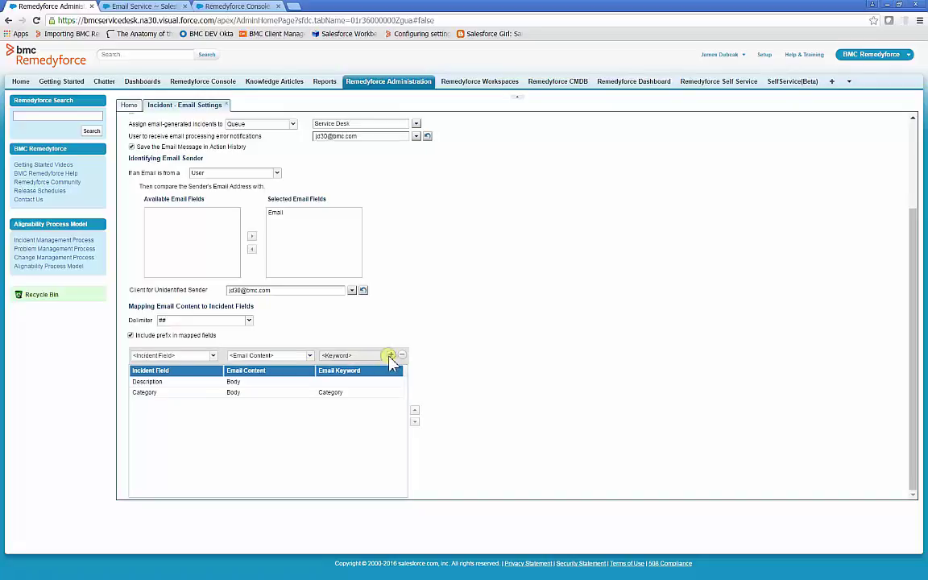
Add a mapping of the Impact incident field to the email Body with the keyword "Impact".
left_click(213, 355)
scroll(181, 269, "down", 5)
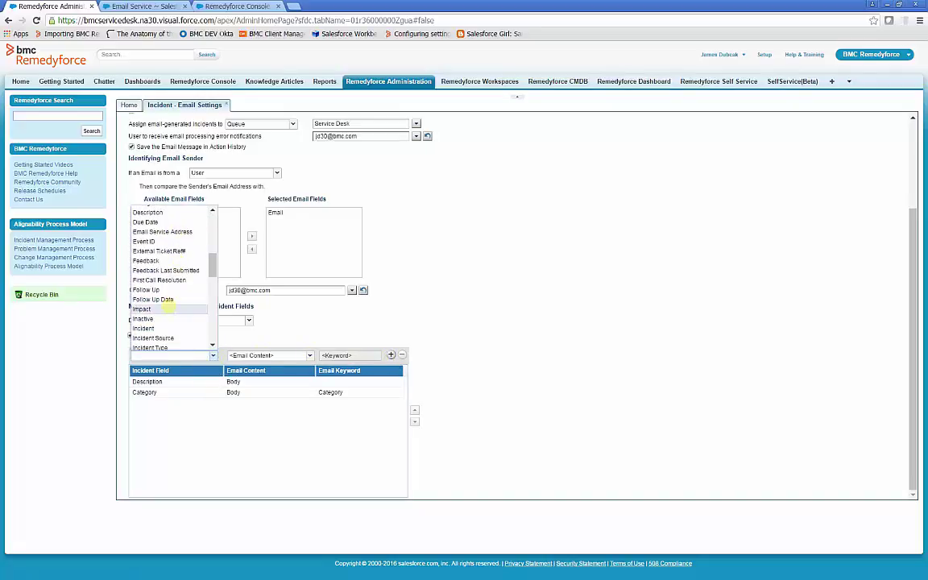
left_click(169, 308)
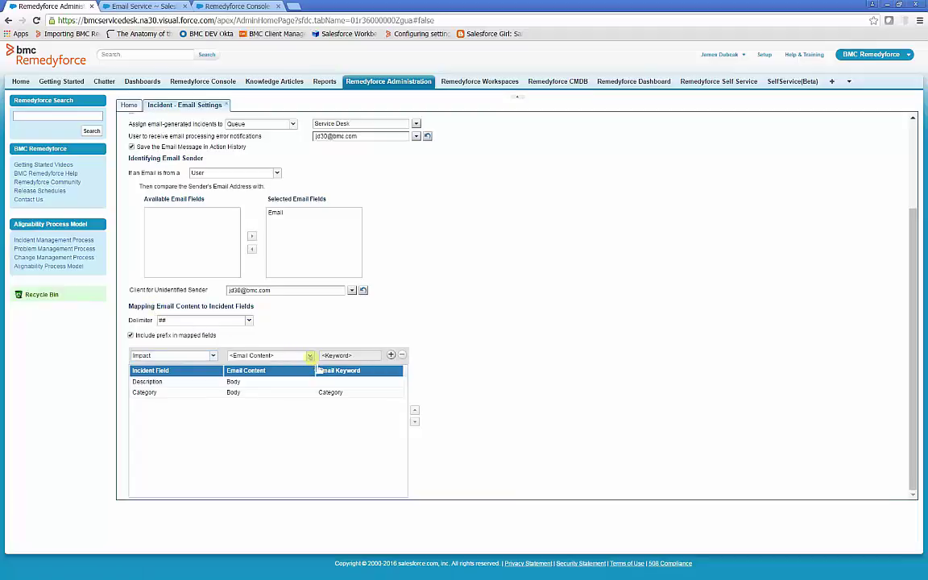
left_click(310, 355)
left_click(240, 424)
left_click(331, 355)
type("Inpact")
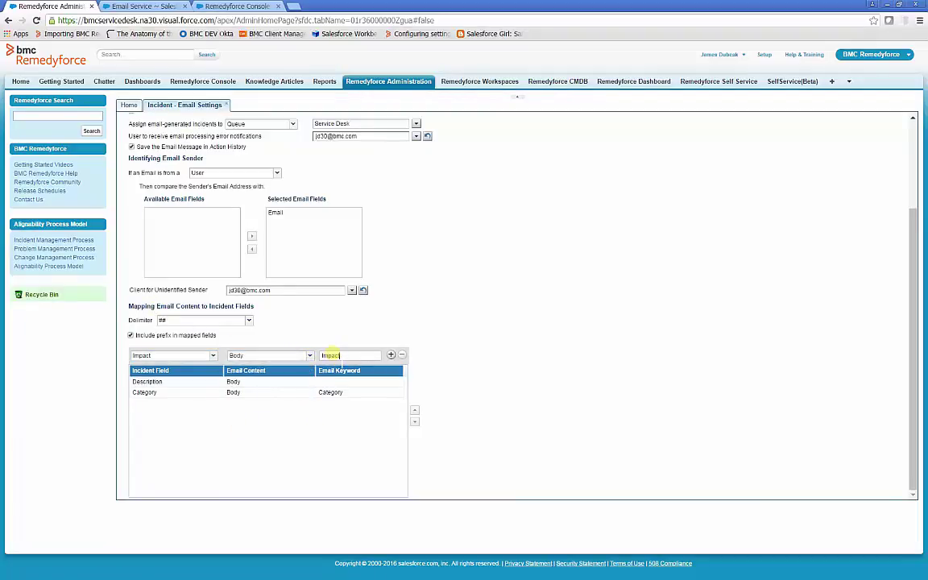
left_click(392, 355)
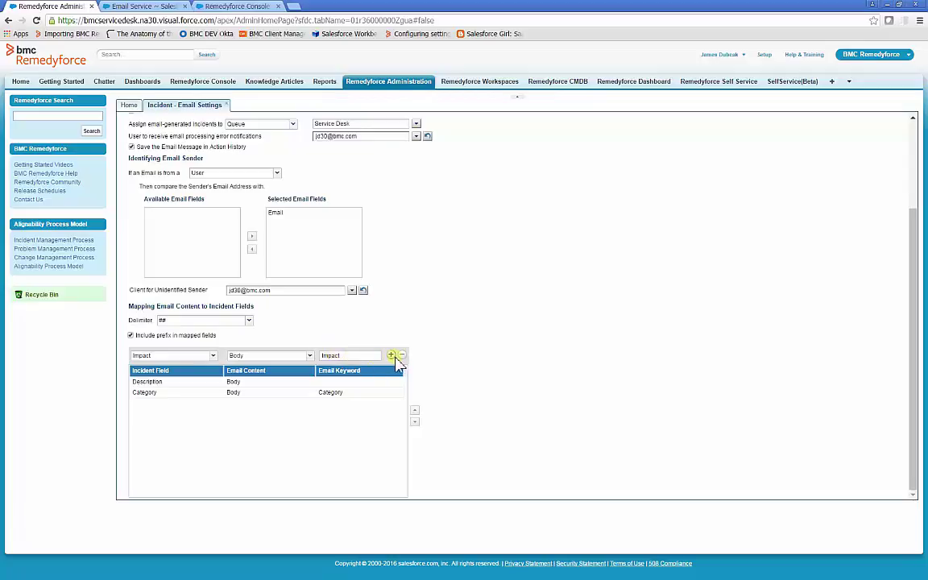
Add a mapping of the Urgency incident field to the email Body with the keyword "Urgency".
left_click(166, 356)
scroll(169, 266, "down", 10)
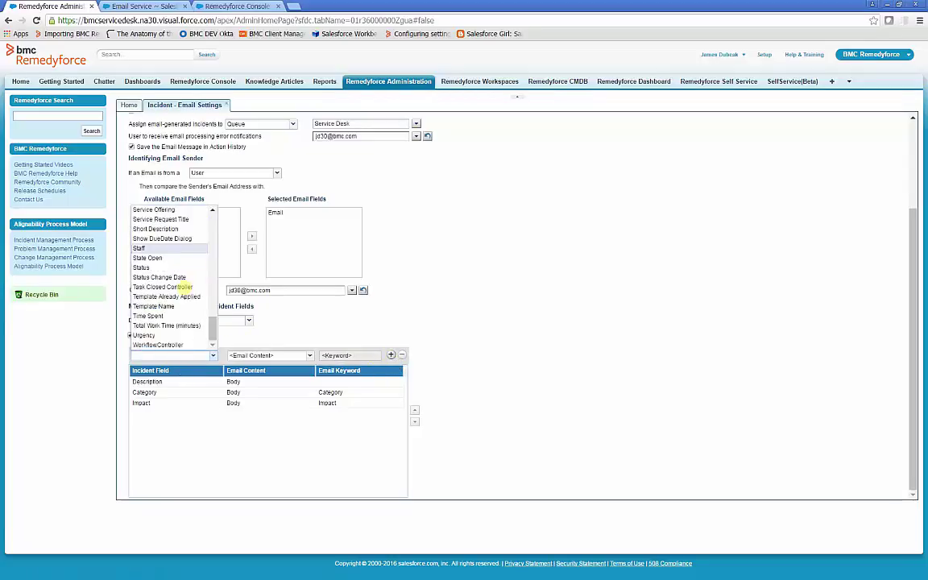
left_click(144, 334)
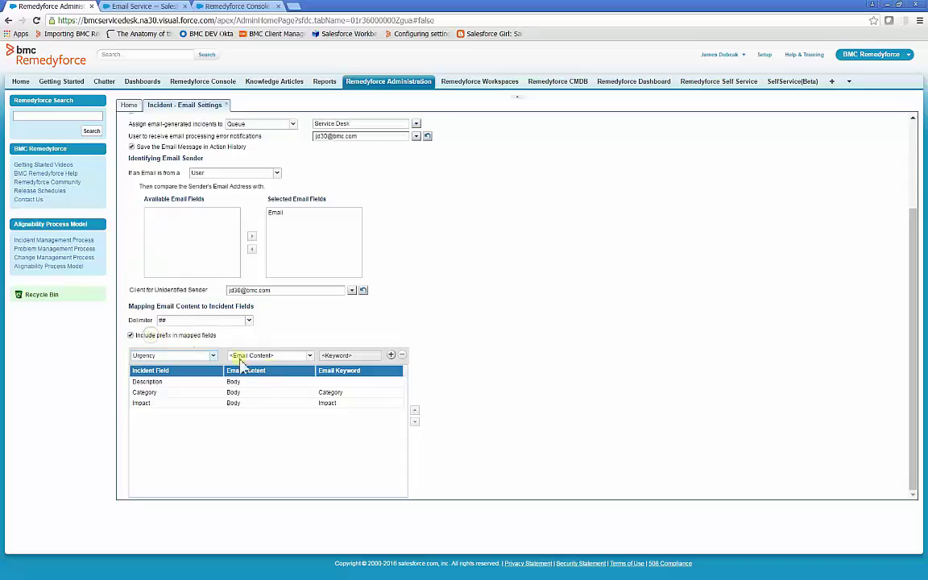
left_click(310, 355)
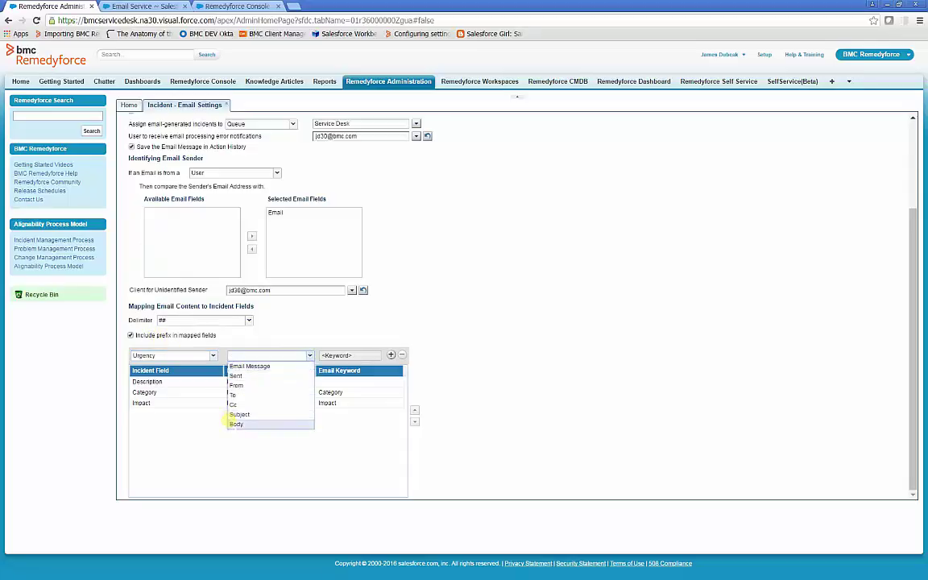
left_click(236, 424)
left_click(333, 355)
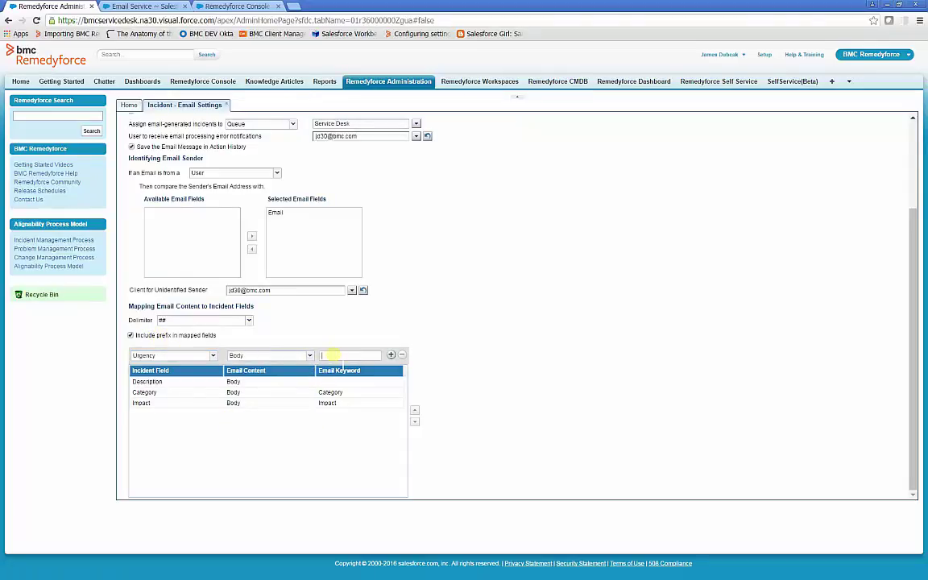
type("Urgency")
left_click(391, 356)
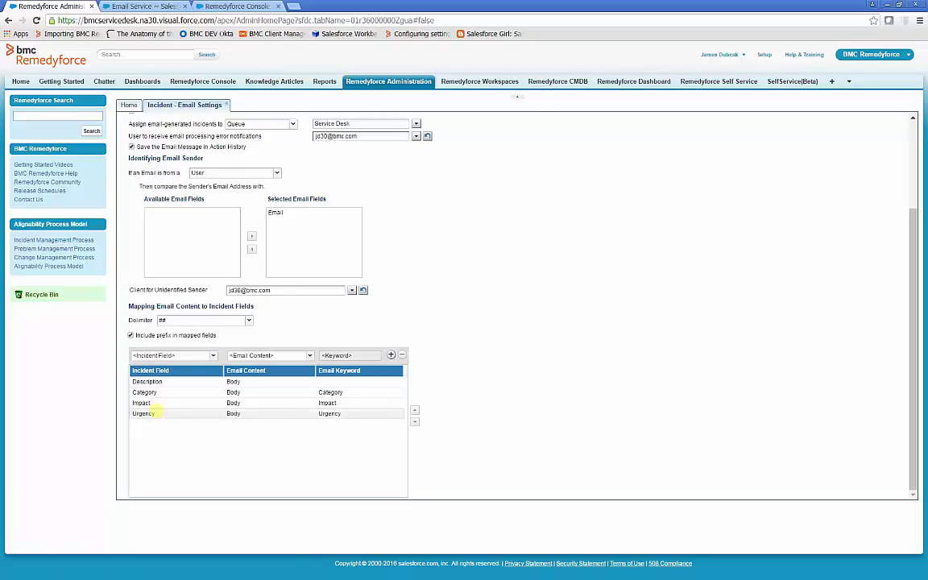
Review the incident email settings and field mappings, and save them.
scroll(518, 305, "up", 3)
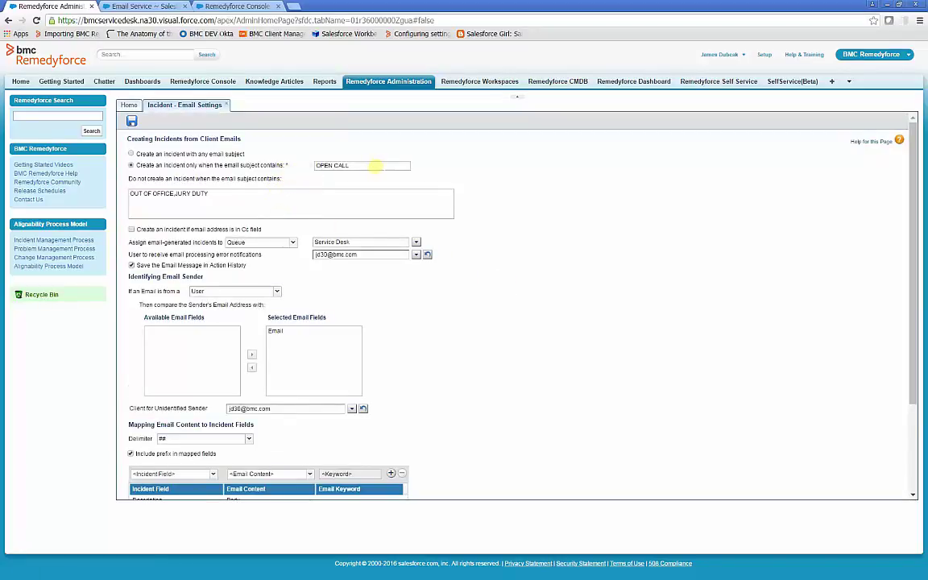
scroll(441, 341, "down", 3)
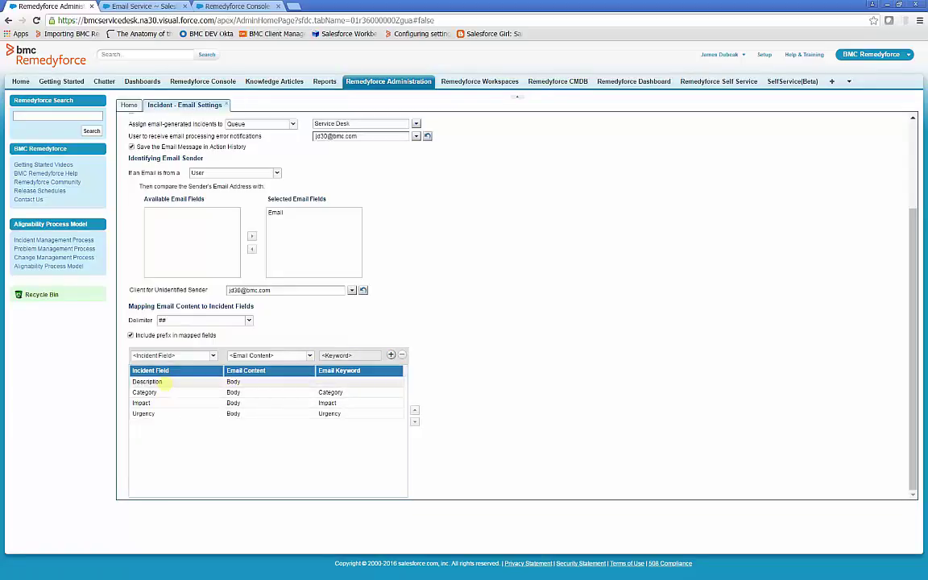
scroll(544, 217, "up", 3)
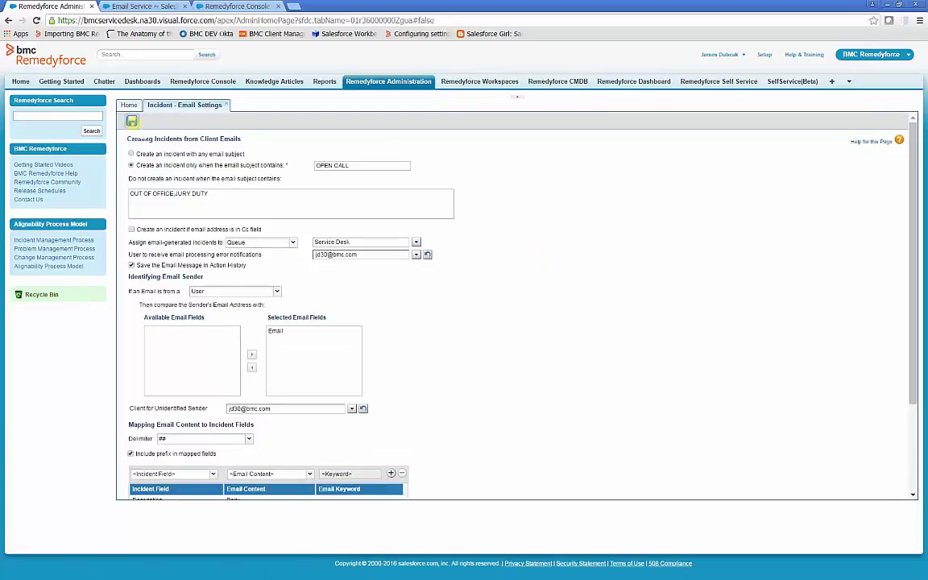
left_click(132, 122)
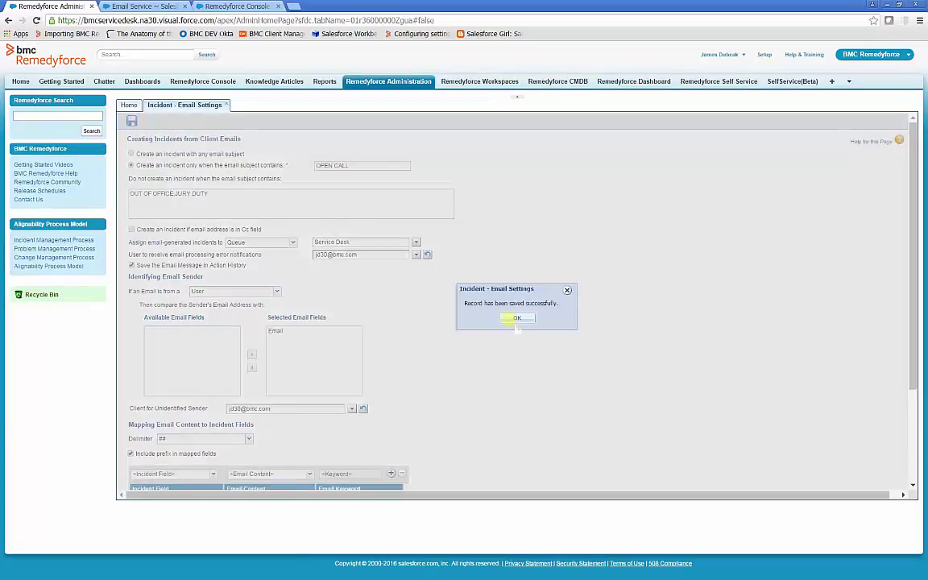
left_click(516, 319)
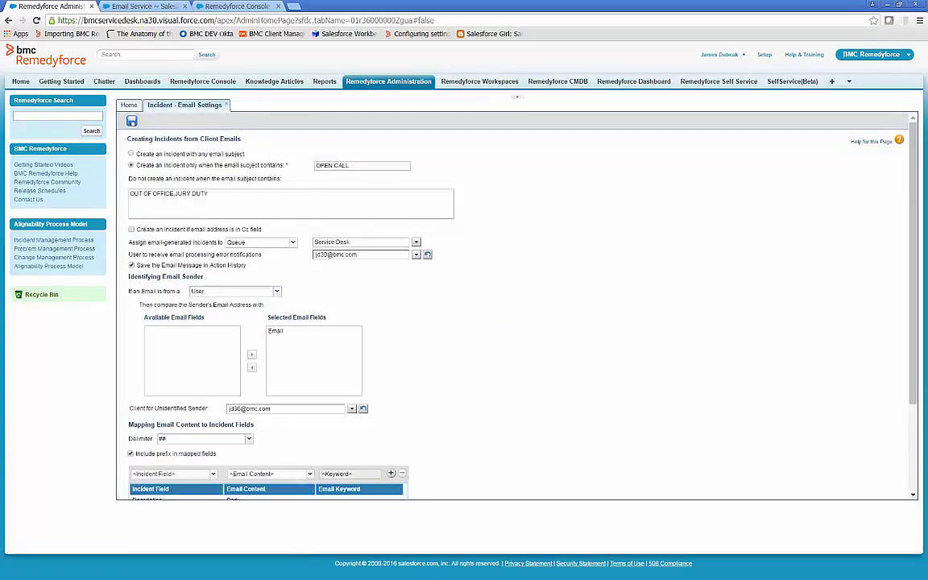
Start a new email to the BMCRF_EmailProcessor service's address with the subject "OPEN CALL".
left_click(135, 6)
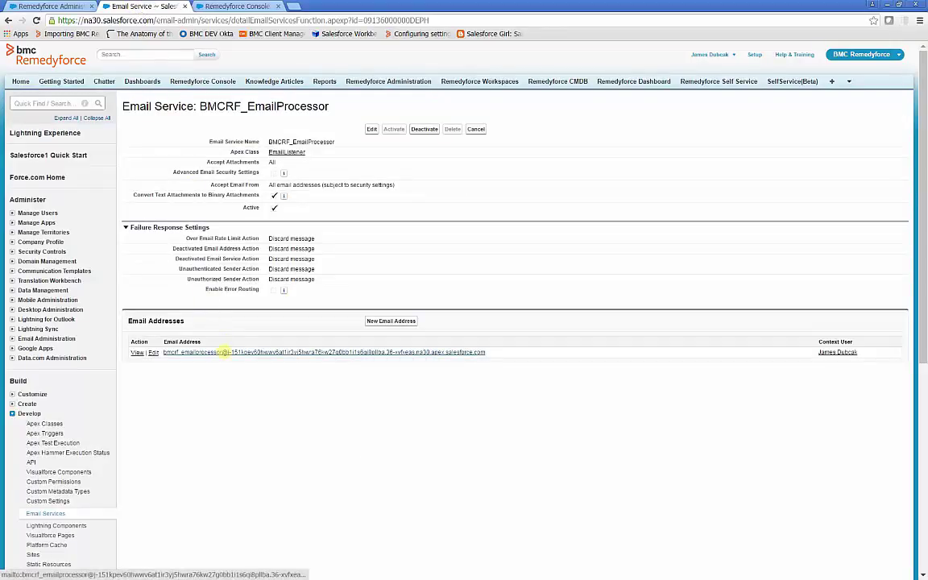
left_click(224, 352)
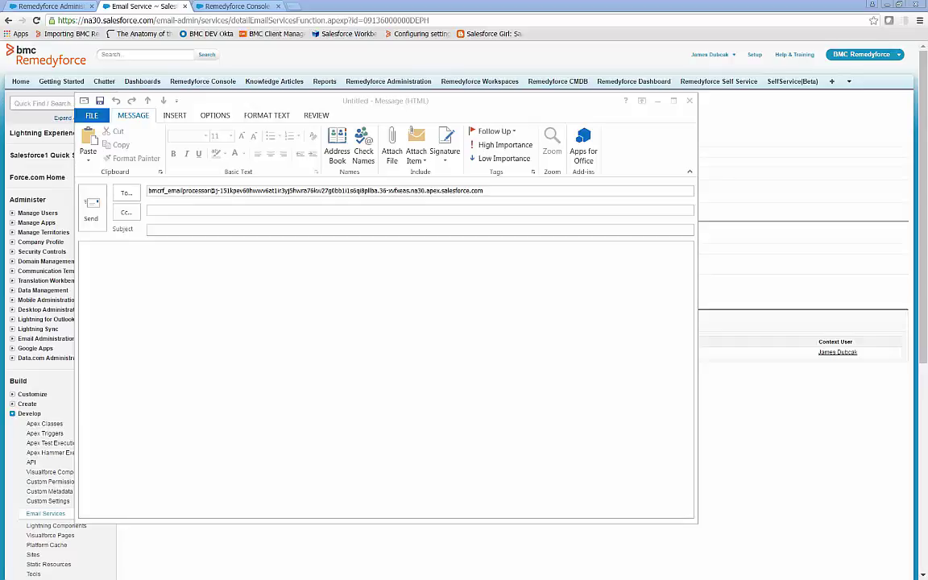
left_click(164, 231)
type("Cal")
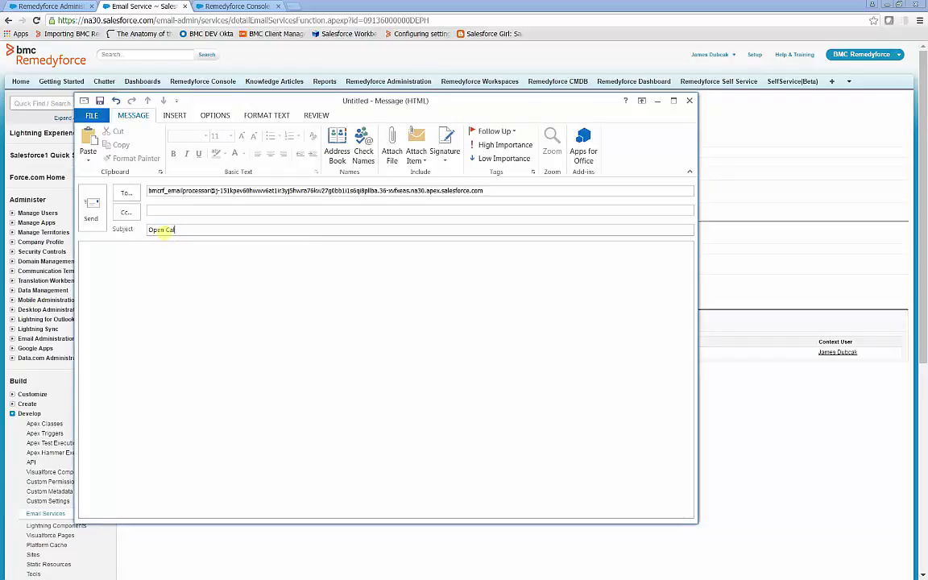
key("ctrl+a")
key("BackSpace")
type("OPEN")
Write the body lines "This is a test", "Category ##Hardware##", "Impact ##LOW##" and "Urgency ##LOW##", and send the email.
left_click(125, 251)
type("This is a")
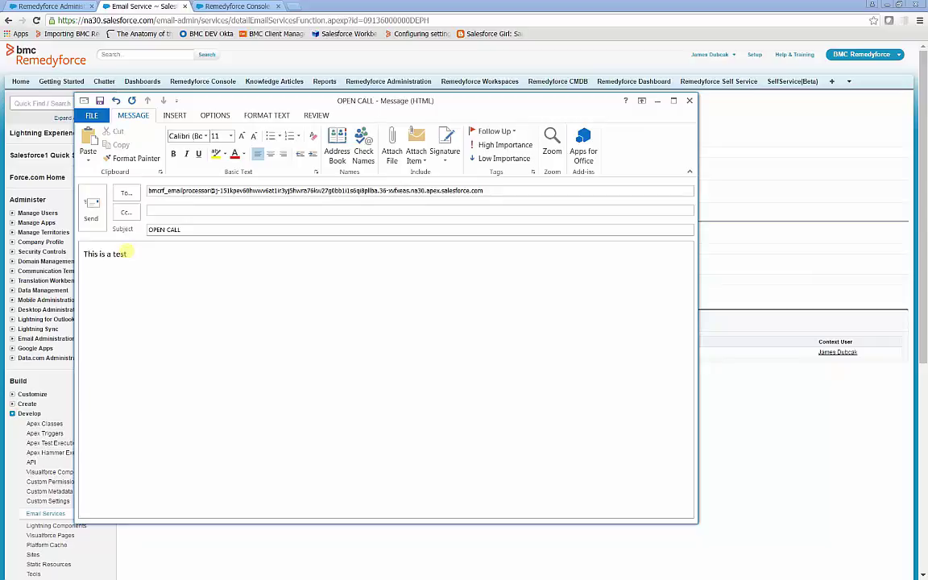
key("Return")
type("Category ##Hardware## Impact ##LOW## Urgency ##LOW##")
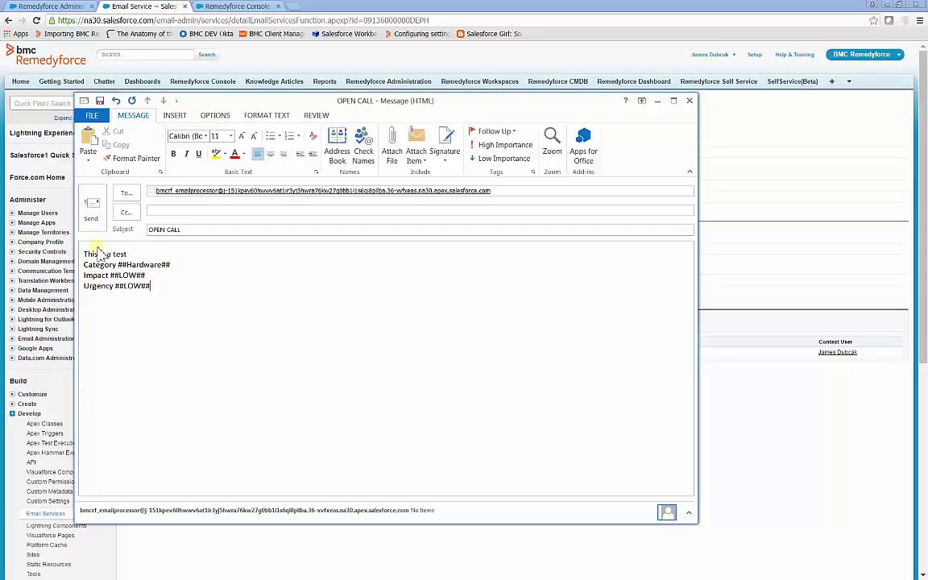
left_click(93, 208)
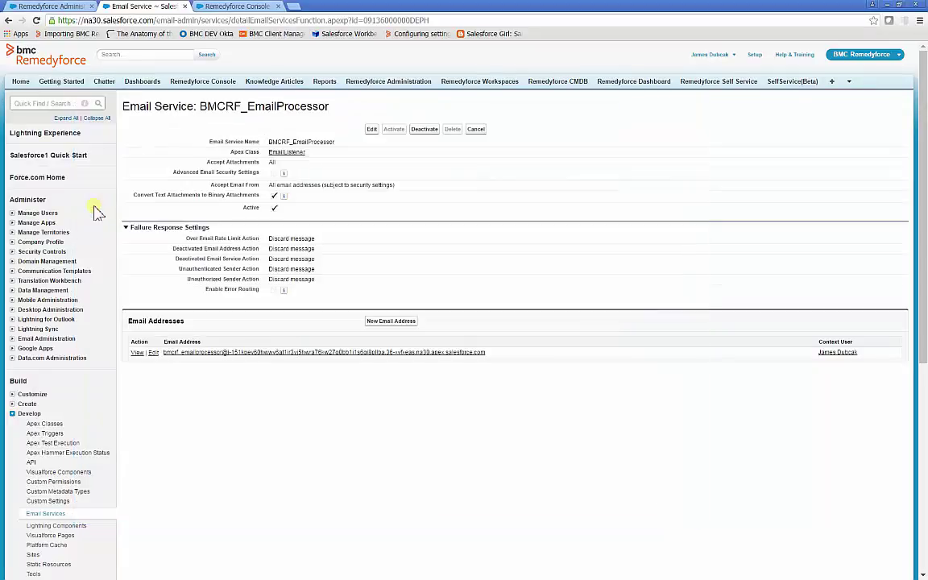
Open the newest incident in the Remedyforce Console's refreshed incident list and check its category, impact and urgency against the test email.
left_click(226, 7)
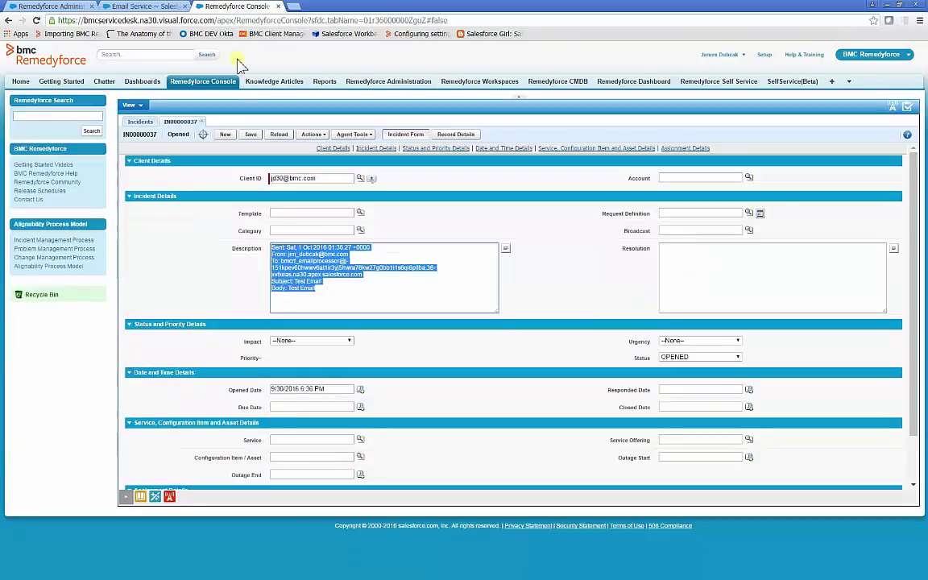
left_click(201, 121)
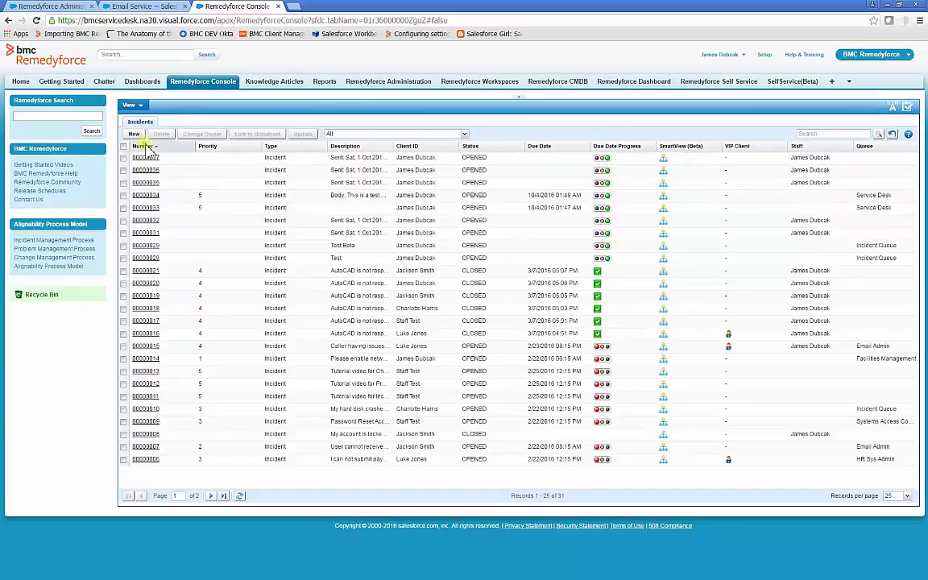
left_click(144, 146)
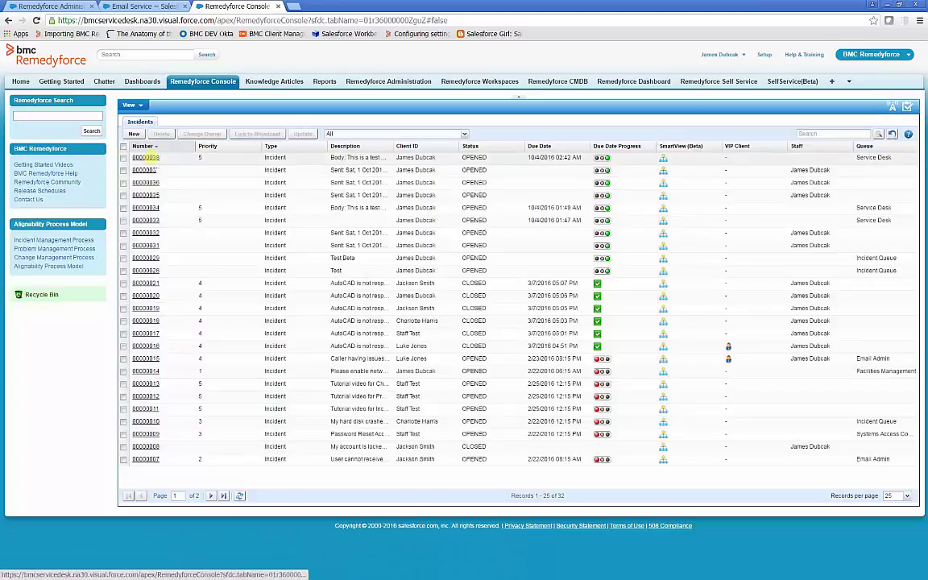
left_click(150, 157)
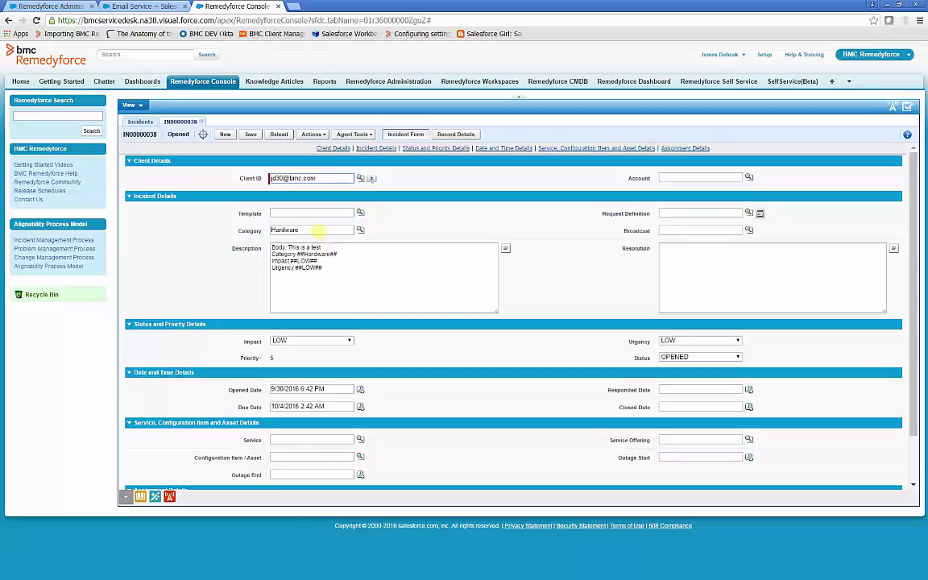
left_click(317, 230)
left_click_drag(316, 230, 274, 229)
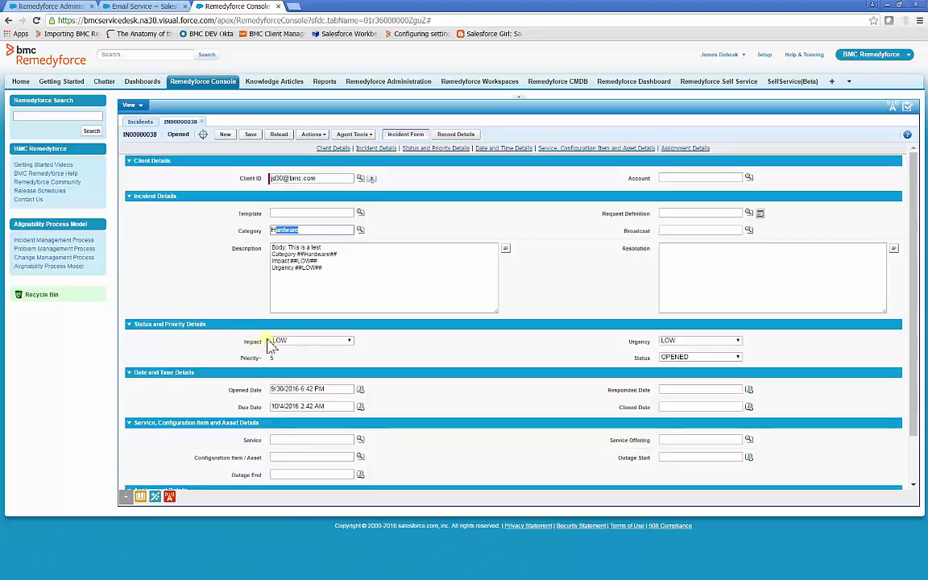